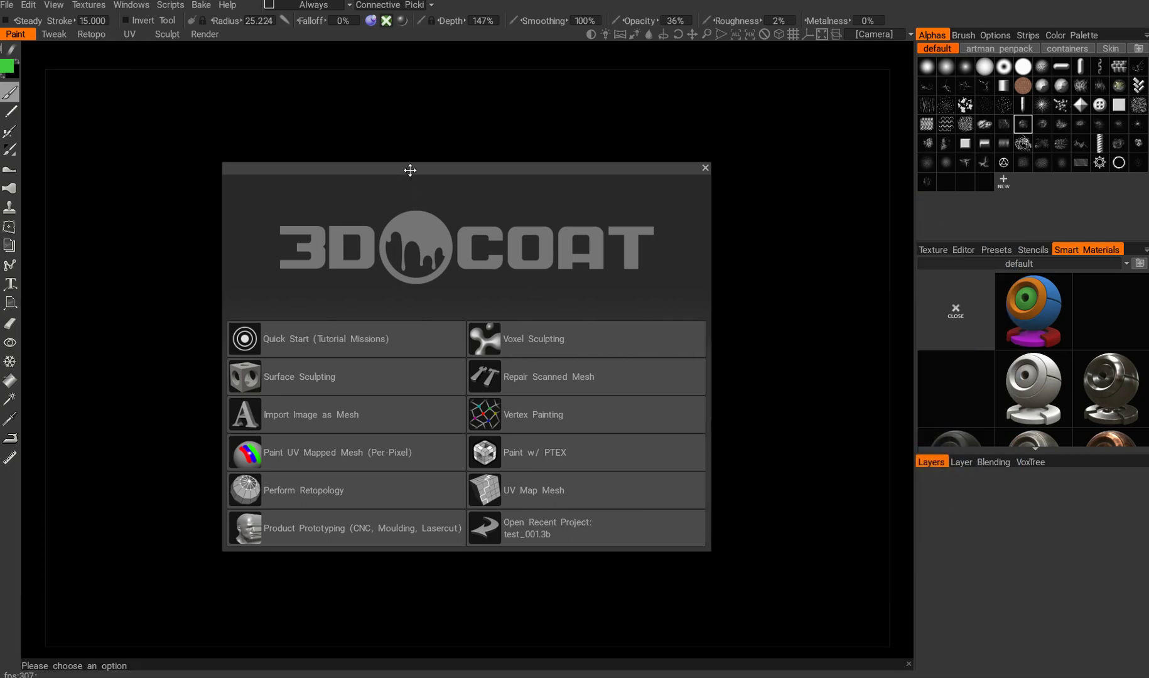
# Step: Start a surface sculpting scene from the Tiled box 3x3 template
pyautogui.moveTo(411, 169); pyautogui.dragTo(498, 154)
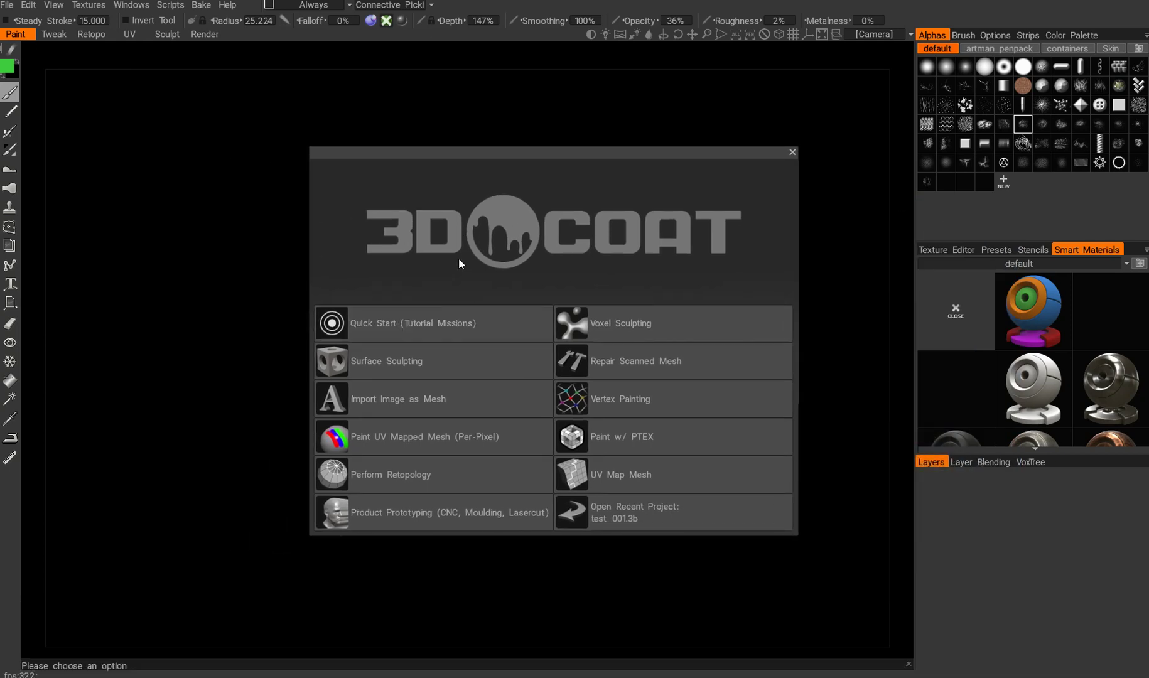
pyautogui.click(458, 358)
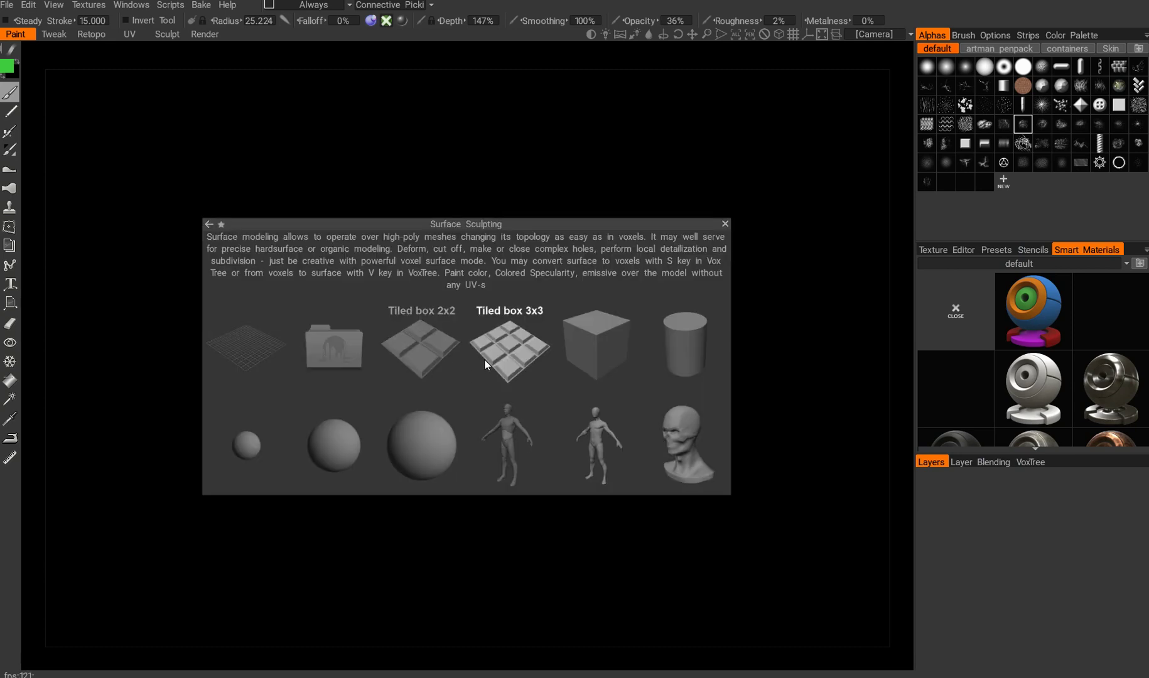
pyautogui.click(519, 353)
pyautogui.click(466, 407)
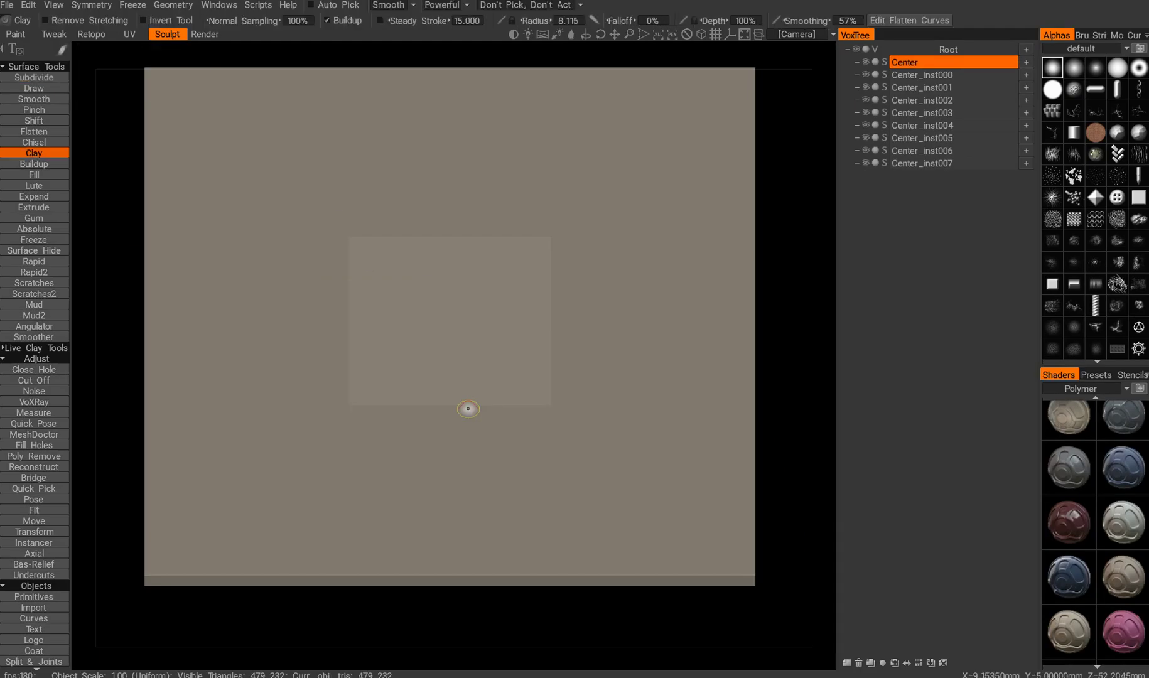
# Step: Toggle the Center tile's visibility off and on, and view the tiled box from the top
pyautogui.click(866, 63)
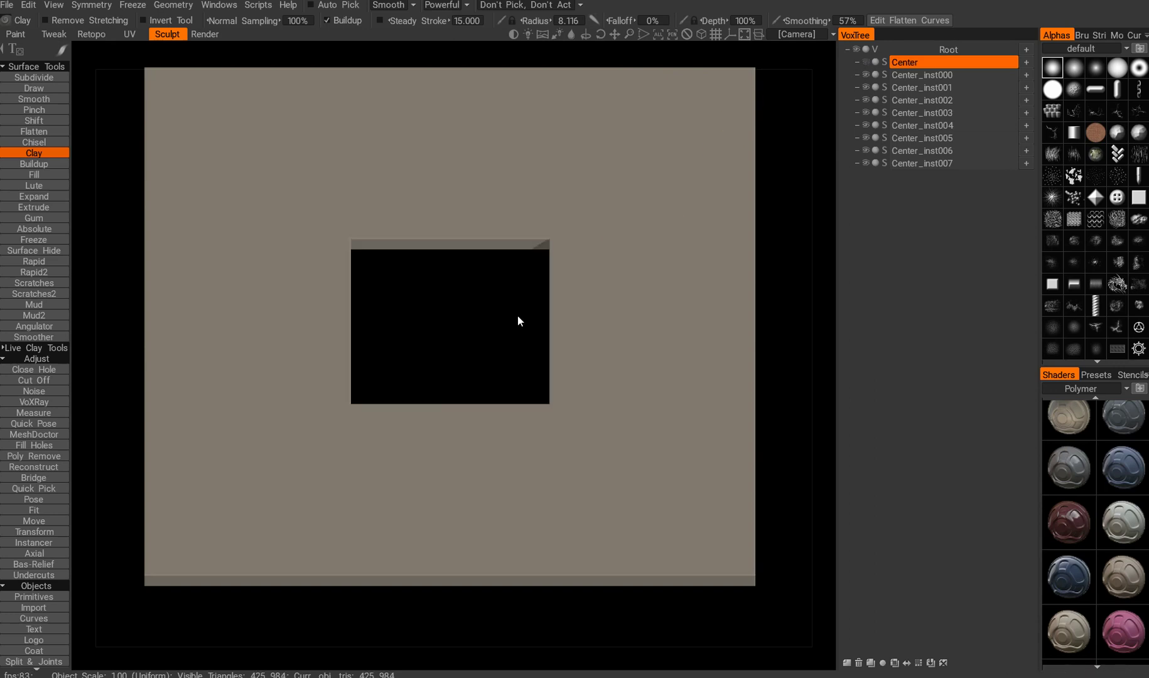
pyautogui.moveTo(506, 295); pyautogui.dragTo(538, 329, button='middle')
pyautogui.press('KP_7')
pyautogui.click(867, 63)
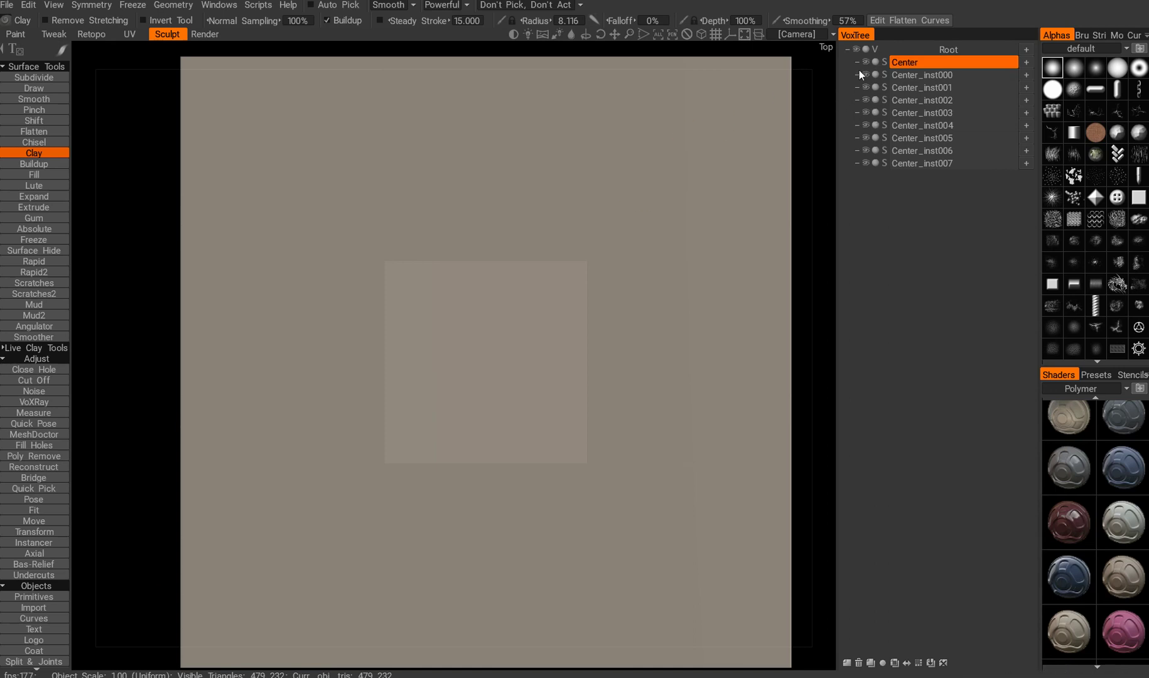
# Step: Add three test Clay dabs to the centre tile to try out the mirrored tiling
pyautogui.click(512, 344)
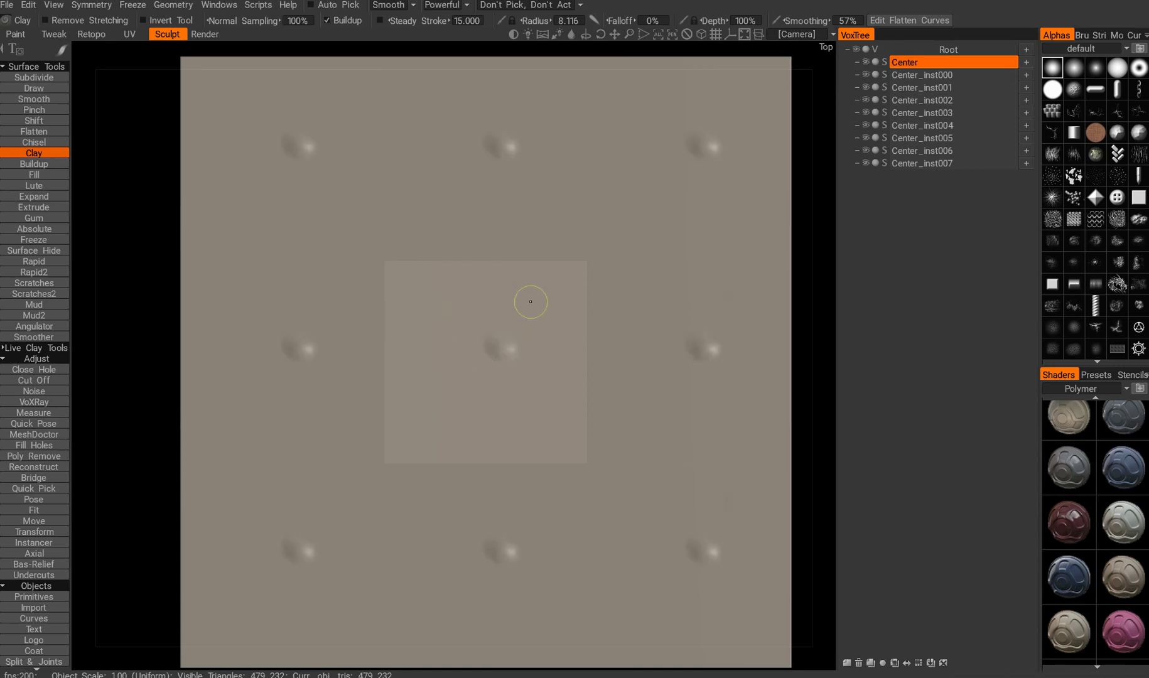
pyautogui.click(419, 382)
pyautogui.click(441, 309)
pyautogui.keyDown('alt'); pyautogui.moveTo(491, 302); pyautogui.dragTo(435, 294, button='middle'); pyautogui.keyUp('alt')
pyautogui.moveTo(435, 294)
pyautogui.keyDown('alt'); pyautogui.mouseDown()
pyautogui.moveTo(527, 302)
pyautogui.moveTo(413, 265)
pyautogui.mouseUp(); pyautogui.keyUp('alt')
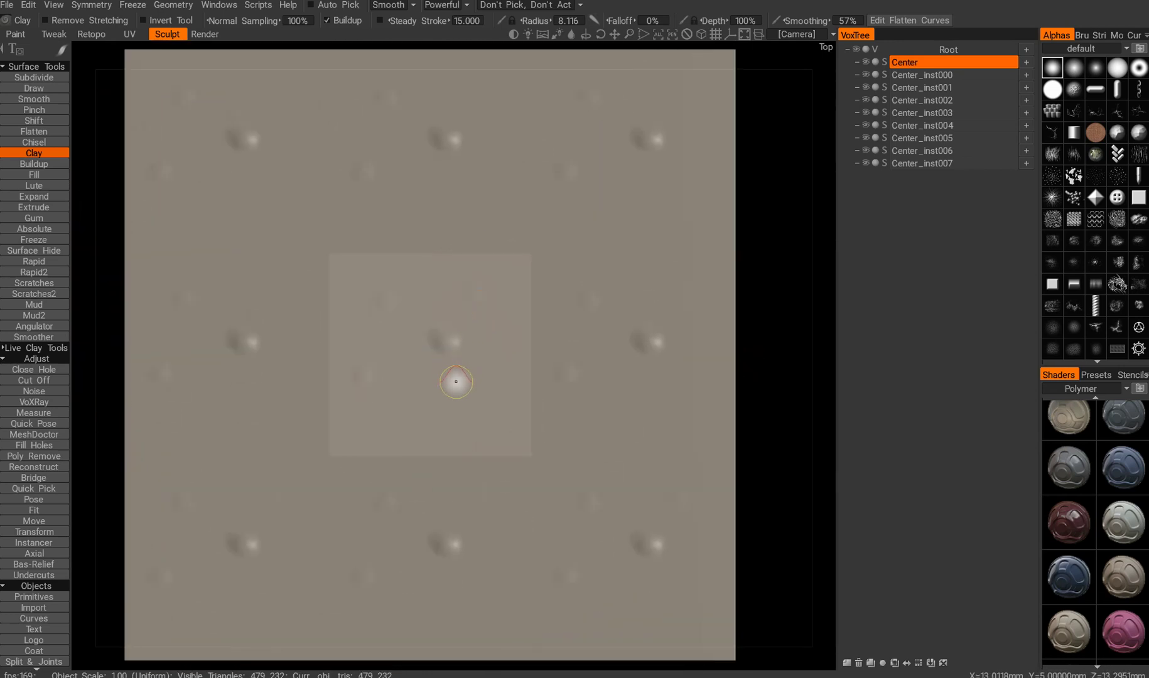
pyautogui.scroll(3, 379, 332)
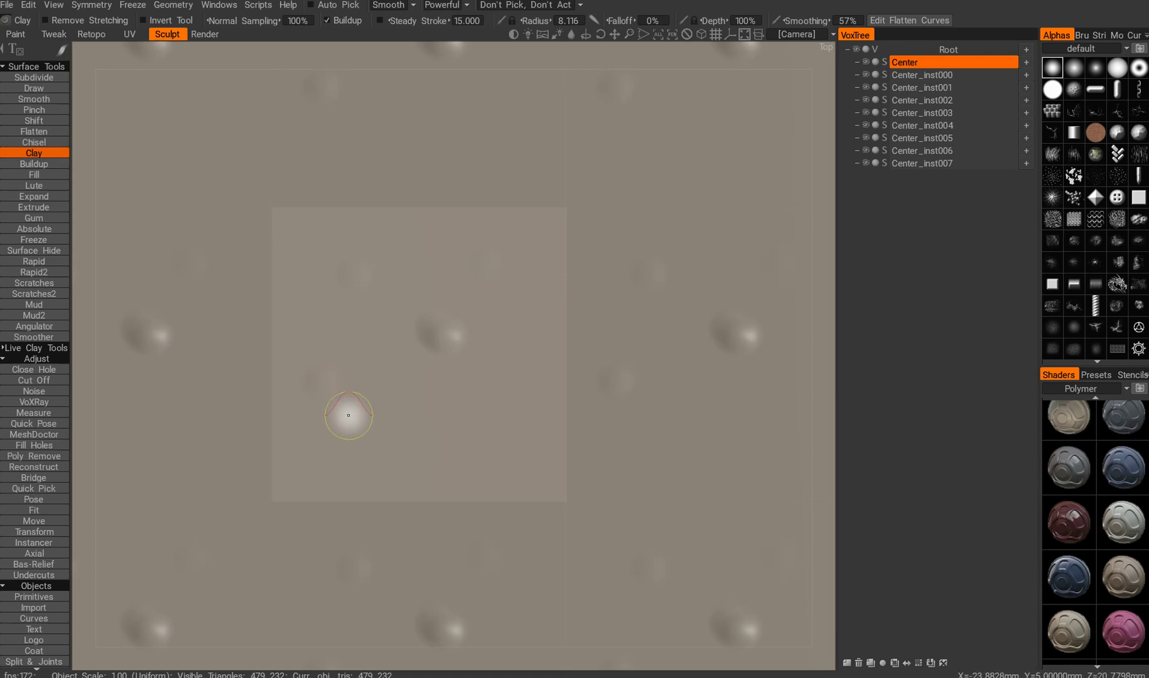
# Step: Set the Split border width to 0 voxels and convert the Center volume to voxels with a required poly count of 200 000
pyautogui.keyDown('alt'); pyautogui.moveTo(422, 322); pyautogui.dragTo(447, 345, button='middle'); pyautogui.keyUp('alt')
pyautogui.moveTo(447, 345)
pyautogui.keyDown('alt'); pyautogui.mouseDown()
pyautogui.moveTo(464, 353)
pyautogui.moveTo(441, 367)
pyautogui.mouseUp(); pyautogui.keyUp('alt')
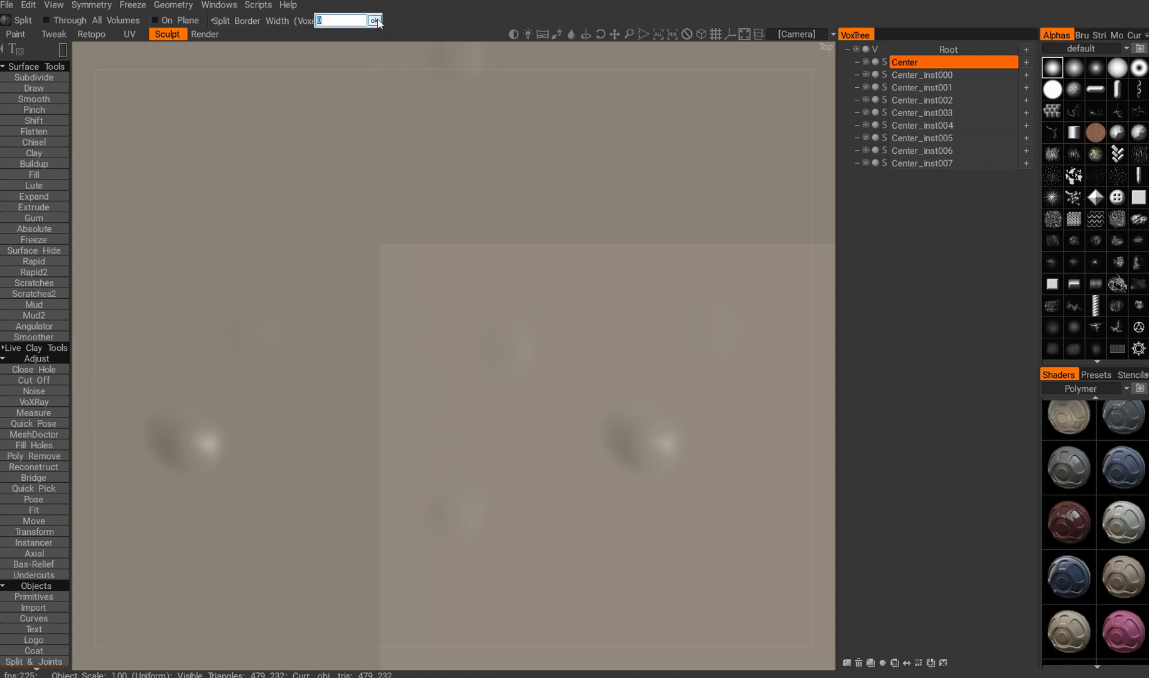
pyautogui.click(379, 21)
pyautogui.click(885, 63)
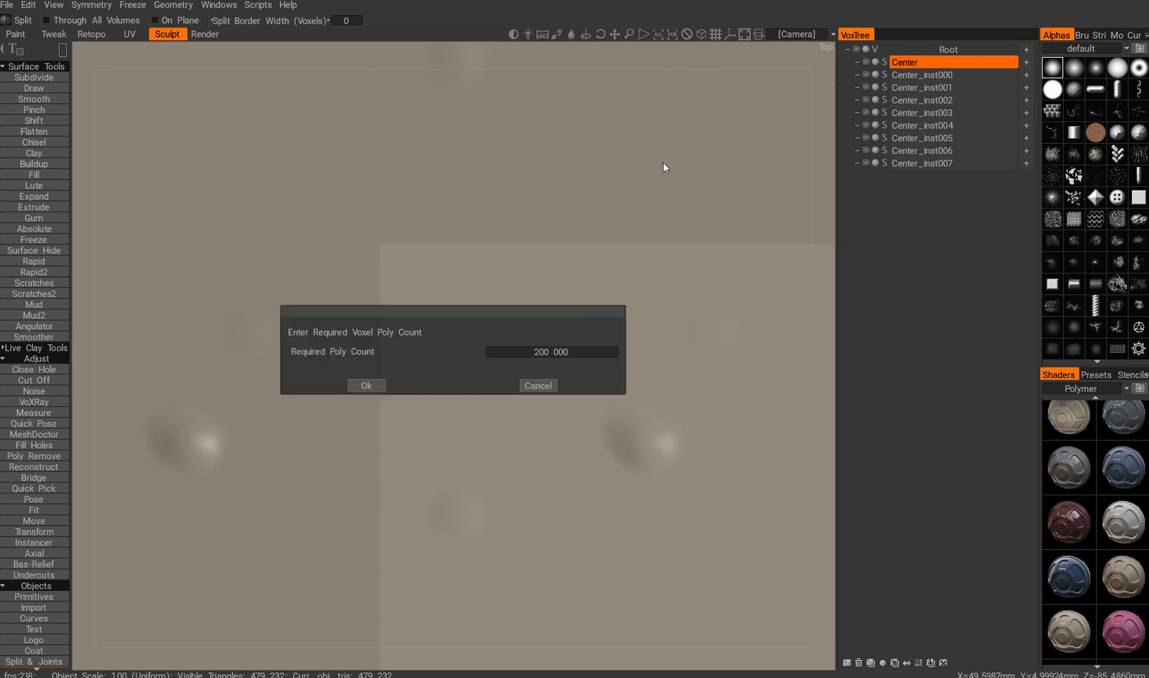
pyautogui.click(360, 382)
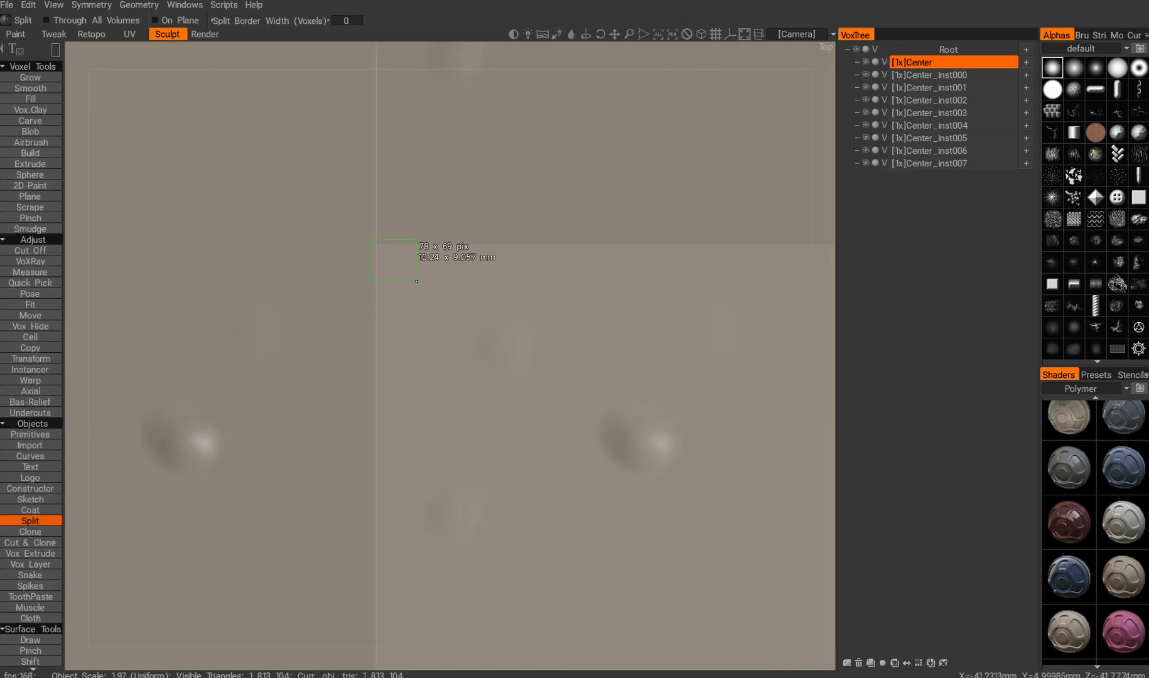
# Step: Split a rectangular block off the upper-left corner of the centre tile and isolate the original tile's volumes from the instances
pyautogui.moveTo(443, 294); pyautogui.dragTo(522, 337)
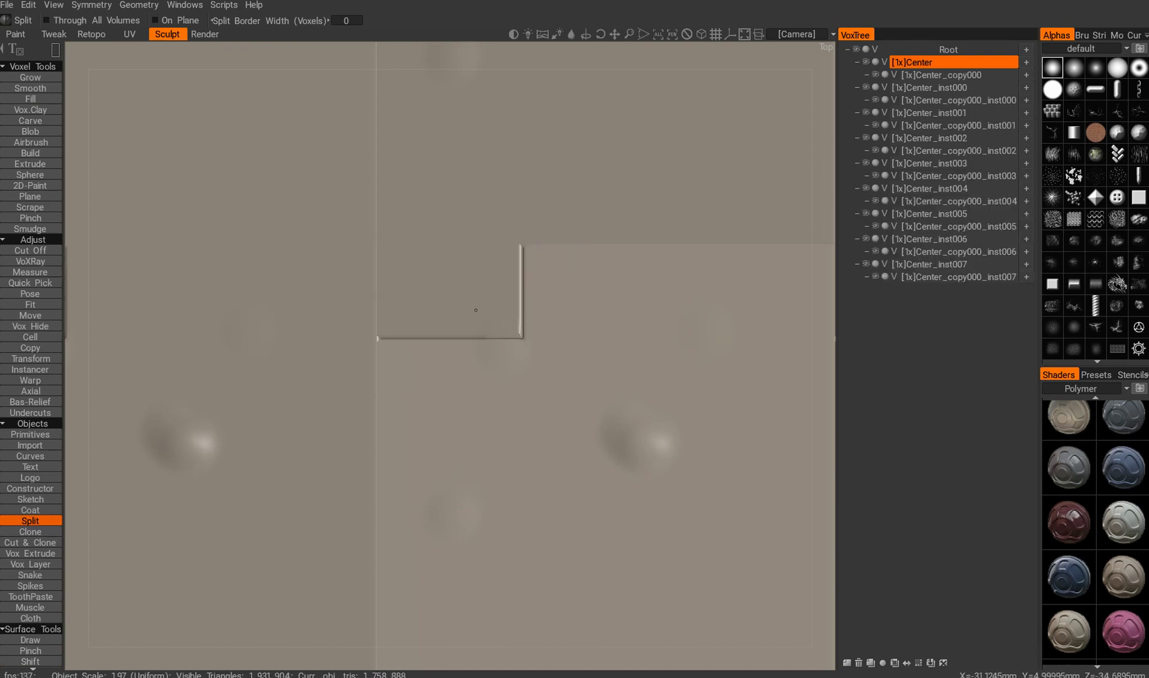
pyautogui.keyDown('alt'); pyautogui.moveTo(536, 340); pyautogui.dragTo(393, 346, button='middle'); pyautogui.keyUp('alt')
pyautogui.scroll(-3, 503, 301)
pyautogui.keyDown('alt'); pyautogui.moveTo(502, 271); pyautogui.dragTo(552, 273); pyautogui.keyUp('alt')
pyautogui.click(923, 76)
pyautogui.keyDown('alt'); pyautogui.click(875, 75); pyautogui.keyUp('alt')
# Step: Roughen the corner block's edges and surface into a worn stone using the Move tool with a larger radius and an irregular alpha
pyautogui.keyDown('alt'); pyautogui.moveTo(352, 464); pyautogui.dragTo(440, 439); pyautogui.keyUp('alt')
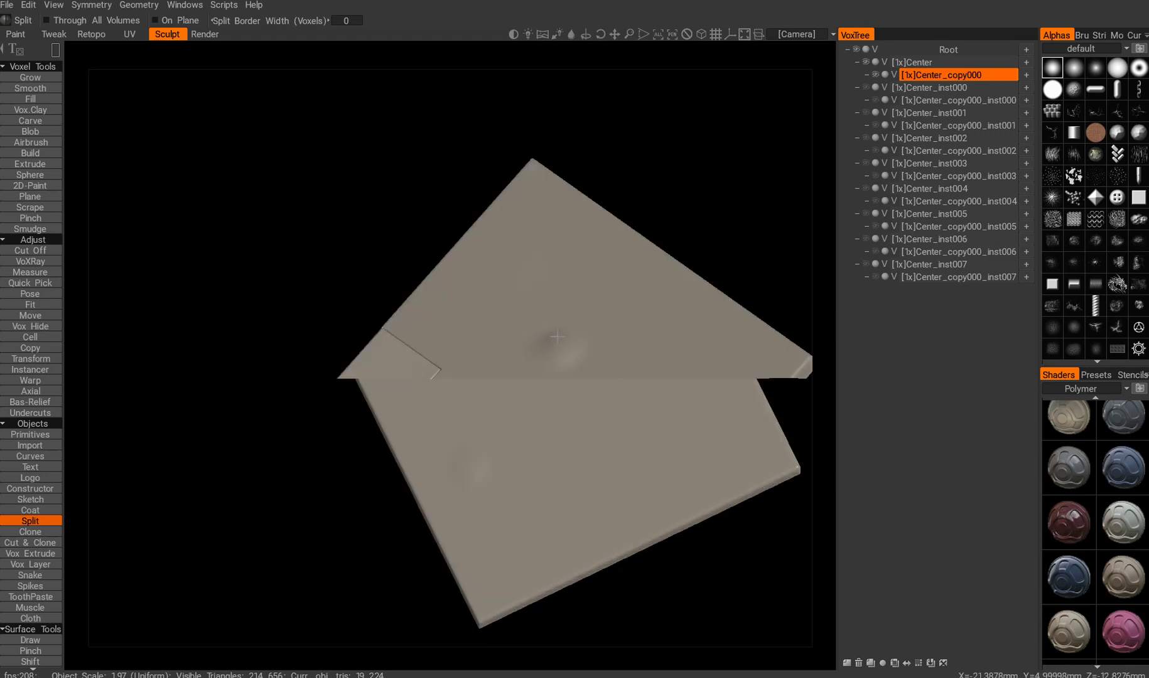
pyautogui.scroll(2, 441, 443)
pyautogui.keyDown('alt'); pyautogui.moveTo(441, 443); pyautogui.dragTo(466, 398, button='middle'); pyautogui.keyUp('alt')
pyautogui.click(30, 316)
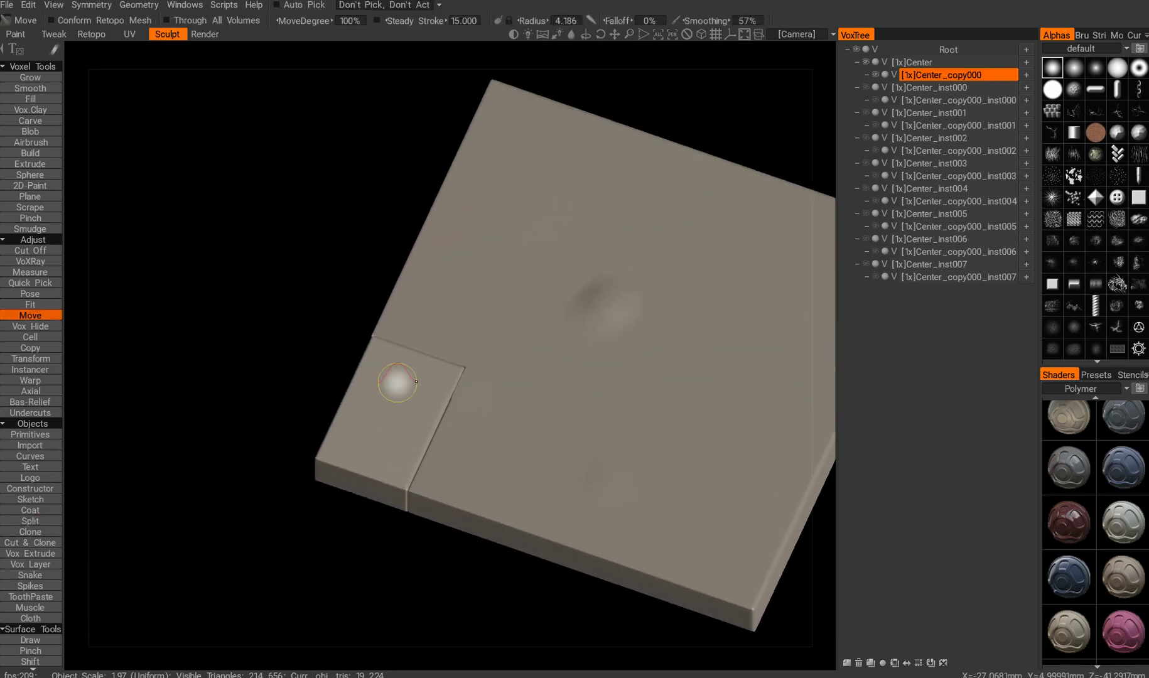
pyautogui.moveTo(398, 383)
pyautogui.mouseDown(button='right')
pyautogui.moveTo(432, 369)
pyautogui.moveTo(439, 380)
pyautogui.mouseUp(button='right')
pyautogui.click(1073, 240)
pyautogui.moveTo(410, 359)
pyautogui.mouseDown()
pyautogui.moveTo(405, 368)
pyautogui.moveTo(459, 397)
pyautogui.moveTo(448, 410)
pyautogui.mouseUp()
pyautogui.moveTo(395, 433)
pyautogui.mouseDown()
pyautogui.moveTo(391, 448)
pyautogui.moveTo(332, 427)
pyautogui.mouseUp()
pyautogui.moveTo(397, 465); pyautogui.dragTo(400, 451)
pyautogui.moveTo(365, 376)
pyautogui.mouseDown()
pyautogui.moveTo(454, 416)
pyautogui.moveTo(490, 402)
pyautogui.mouseUp()
pyautogui.keyDown('alt'); pyautogui.moveTo(364, 402); pyautogui.dragTo(447, 414); pyautogui.keyUp('alt')
pyautogui.moveTo(460, 367); pyautogui.dragTo(451, 364)
pyautogui.keyDown('alt'); pyautogui.moveTo(459, 386); pyautogui.dragTo(606, 395); pyautogui.keyUp('alt')
pyautogui.moveTo(295, 364); pyautogui.dragTo(383, 358)
# Step: Split two more rectangular blocks off the Center slab to complete the row beside the roughened stone
pyautogui.press('h')
pyautogui.moveTo(514, 272); pyautogui.dragTo(429, 258, button='middle')
pyautogui.press('s')
pyautogui.moveTo(359, 263); pyautogui.dragTo(564, 397)
pyautogui.moveTo(508, 249); pyautogui.dragTo(674, 395)
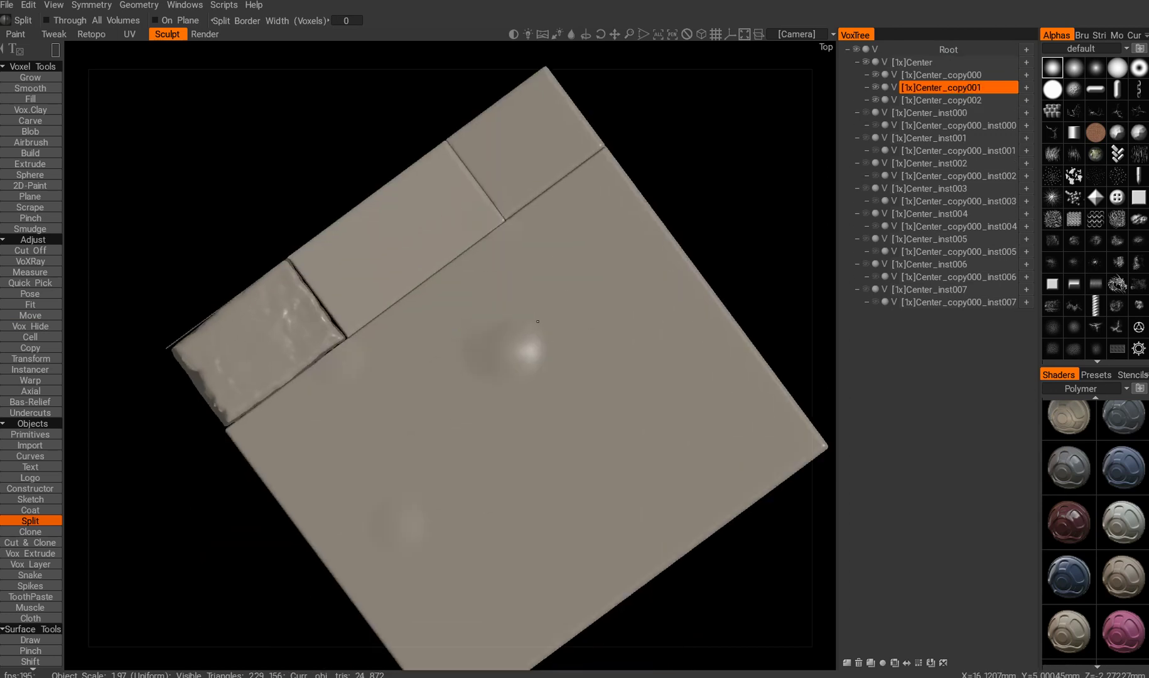
# Step: Roughen the ends and long edges of the middle block with the Move tool and the irregular alpha
pyautogui.click(30, 316)
pyautogui.moveTo(422, 185); pyautogui.dragTo(457, 274)
pyautogui.hotkey('ctrl', 'z')
pyautogui.moveTo(471, 200); pyautogui.dragTo(446, 224)
pyautogui.moveTo(433, 154); pyautogui.dragTo(418, 172)
pyautogui.moveTo(319, 216); pyautogui.dragTo(346, 304)
pyautogui.moveTo(398, 208); pyautogui.dragTo(397, 277, button='middle')
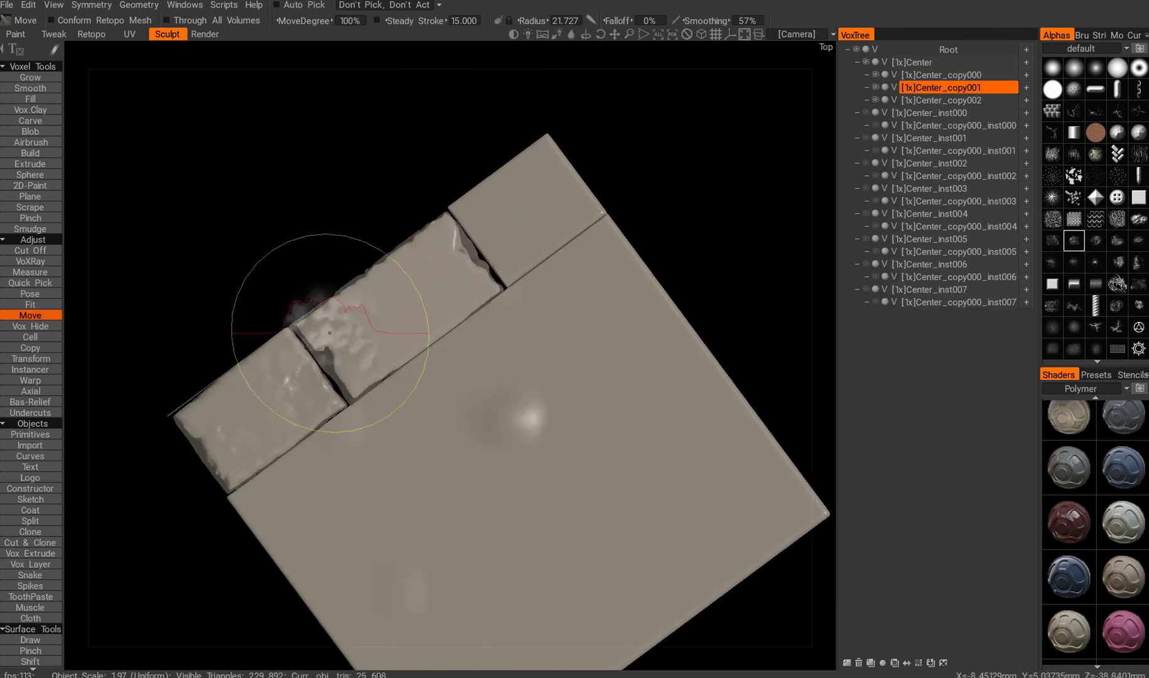
pyautogui.moveTo(422, 370); pyautogui.dragTo(412, 351)
pyautogui.moveTo(469, 214); pyautogui.dragTo(420, 260, button='middle')
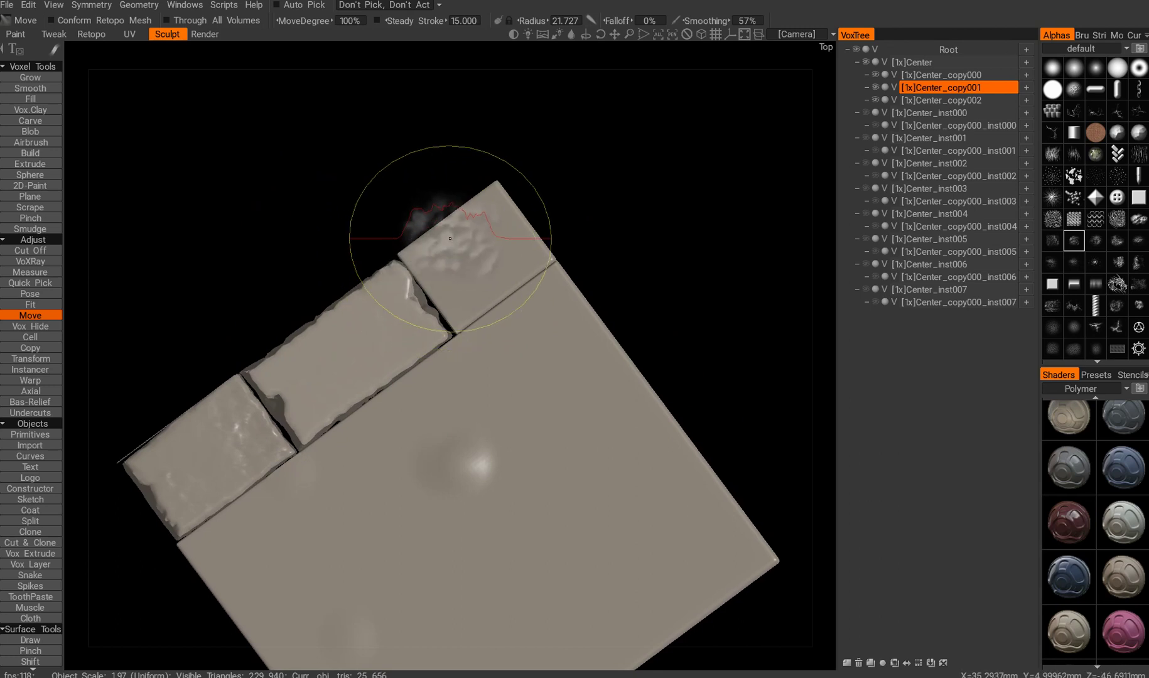
# Step: Roughen the third block at the end of the row with Move strokes to match the other stones
pyautogui.press('h')
pyautogui.keyDown('alt'); pyautogui.moveTo(480, 244); pyautogui.dragTo(474, 253); pyautogui.keyUp('alt')
pyautogui.moveTo(487, 208)
pyautogui.mouseDown()
pyautogui.moveTo(494, 220)
pyautogui.moveTo(421, 213)
pyautogui.moveTo(457, 295)
pyautogui.moveTo(492, 260)
pyautogui.moveTo(539, 271)
pyautogui.moveTo(458, 273)
pyautogui.mouseUp()
pyautogui.moveTo(459, 272); pyautogui.dragTo(587, 281, button='middle')
pyautogui.keyDown('alt'); pyautogui.moveTo(551, 238); pyautogui.dragTo(560, 238); pyautogui.keyUp('alt')
pyautogui.moveTo(443, 346)
pyautogui.keyDown('alt'); pyautogui.mouseDown()
pyautogui.moveTo(480, 333)
pyautogui.moveTo(498, 266)
pyautogui.moveTo(565, 301)
pyautogui.moveTo(514, 242)
pyautogui.moveTo(456, 378)
pyautogui.mouseUp(); pyautogui.keyUp('alt')
# Step: Cut off the leftover thin strip of the Center slab beside the row of stone blocks
pyautogui.press('h')
pyautogui.keyDown('alt'); pyautogui.moveTo(478, 479); pyautogui.dragTo(437, 389, button='middle'); pyautogui.keyUp('alt')
pyautogui.press('h')
pyautogui.keyDown('alt'); pyautogui.moveTo(593, 433); pyautogui.dragTo(370, 402); pyautogui.keyUp('alt')
pyautogui.press('k')
pyautogui.moveTo(288, 321); pyautogui.dragTo(444, 496)
pyautogui.keyDown('alt'); pyautogui.moveTo(333, 446); pyautogui.dragTo(447, 421); pyautogui.keyUp('alt')
pyautogui.keyDown('alt'); pyautogui.moveTo(423, 330); pyautogui.dragTo(392, 378, button='middle'); pyautogui.keyUp('alt')
pyautogui.keyDown('alt'); pyautogui.moveTo(391, 379); pyautogui.dragTo(489, 271); pyautogui.keyUp('alt')
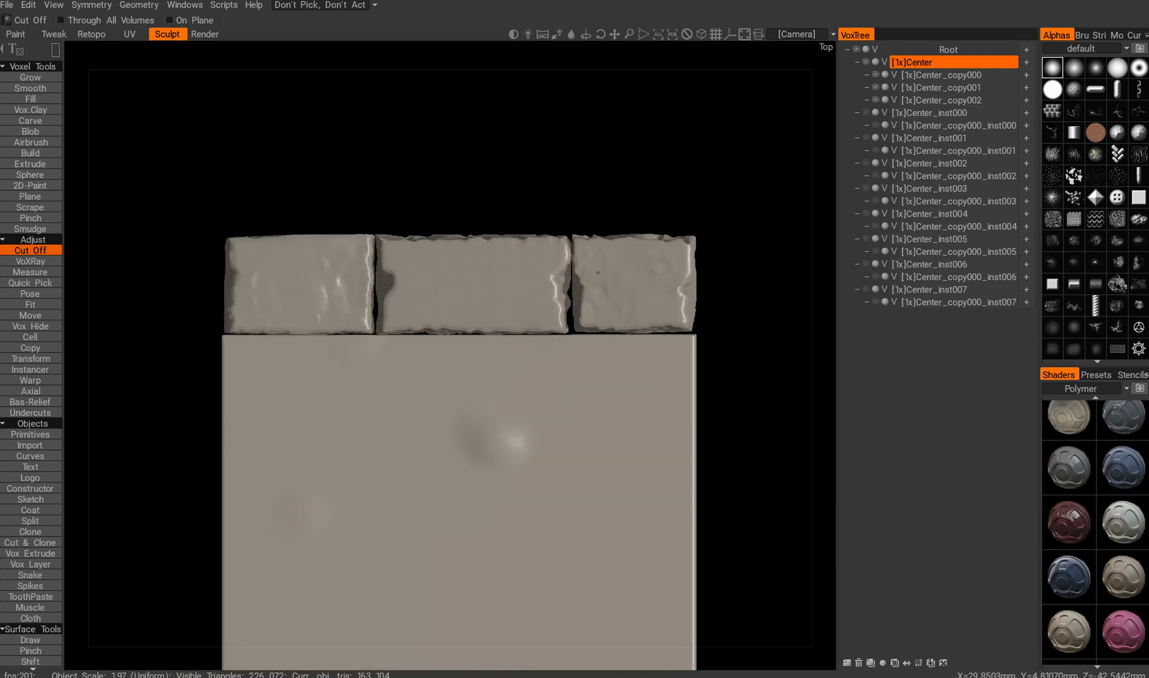
# Step: Show the surrounding instances and merge Center_copy001 and Center_copy002 into Center_copy000 so the whole stone row tiles
pyautogui.keyDown('alt'); pyautogui.click(866, 63); pyautogui.keyUp('alt')
pyautogui.scroll(-5, 544, 404)
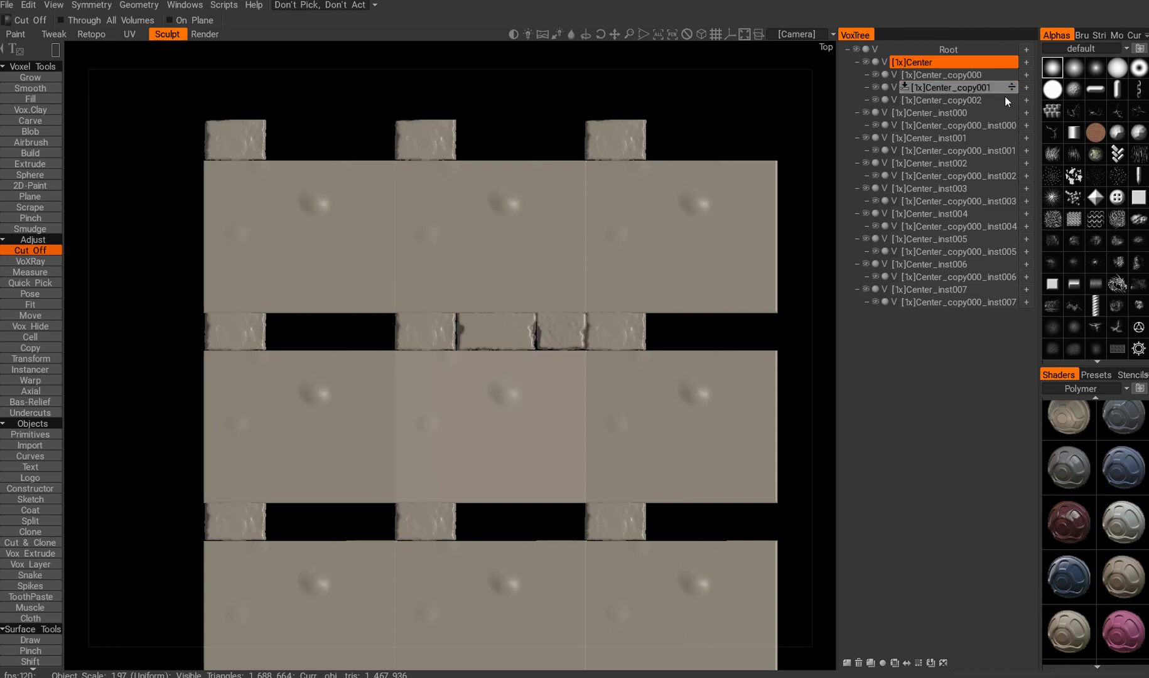
pyautogui.keyDown('shift'); pyautogui.moveTo(1007, 98); pyautogui.dragTo(1005, 88); pyautogui.keyUp('shift')
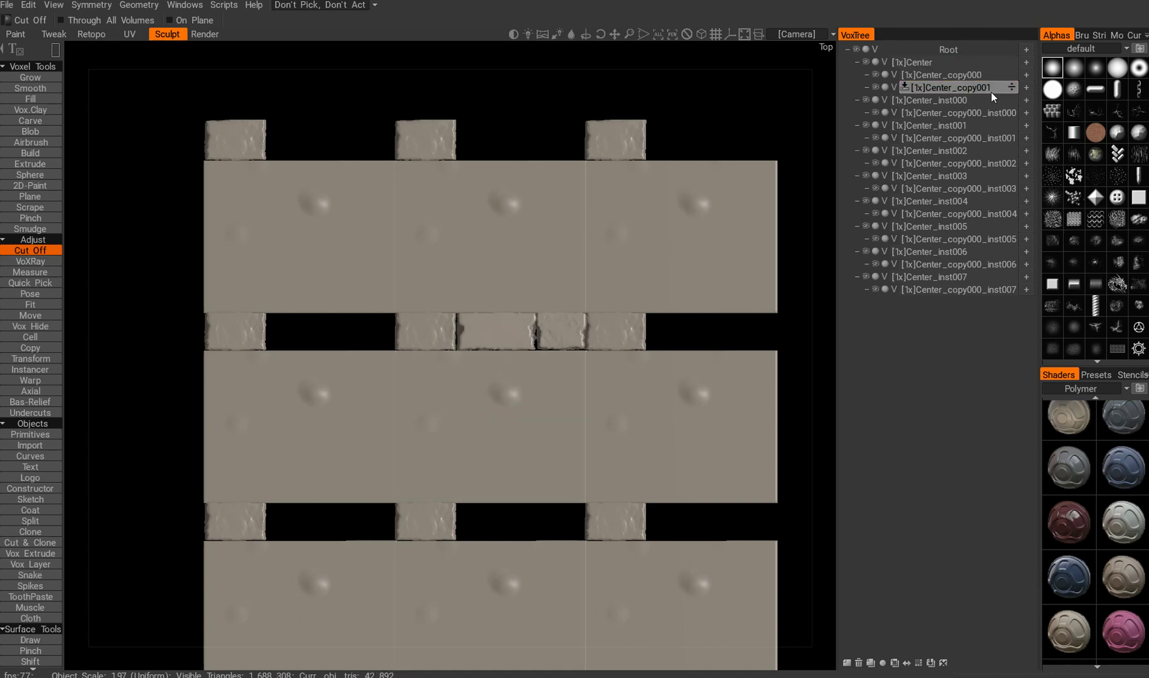
pyautogui.click(1008, 88)
# Step: Examine how the merged stone row repeats across the tiles and where its seams and gaps fall
pyautogui.scroll(3, 501, 299)
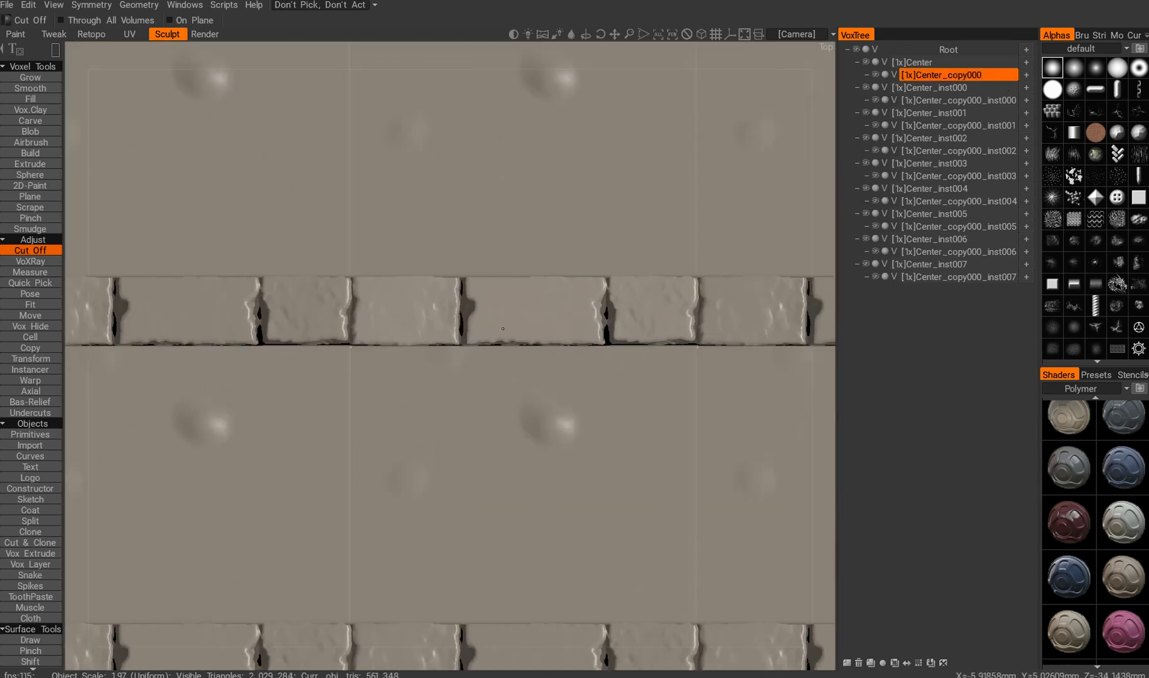
pyautogui.keyDown('alt'); pyautogui.moveTo(605, 255); pyautogui.dragTo(542, 270, button='middle'); pyautogui.keyUp('alt')
pyautogui.scroll(-4, 534, 295)
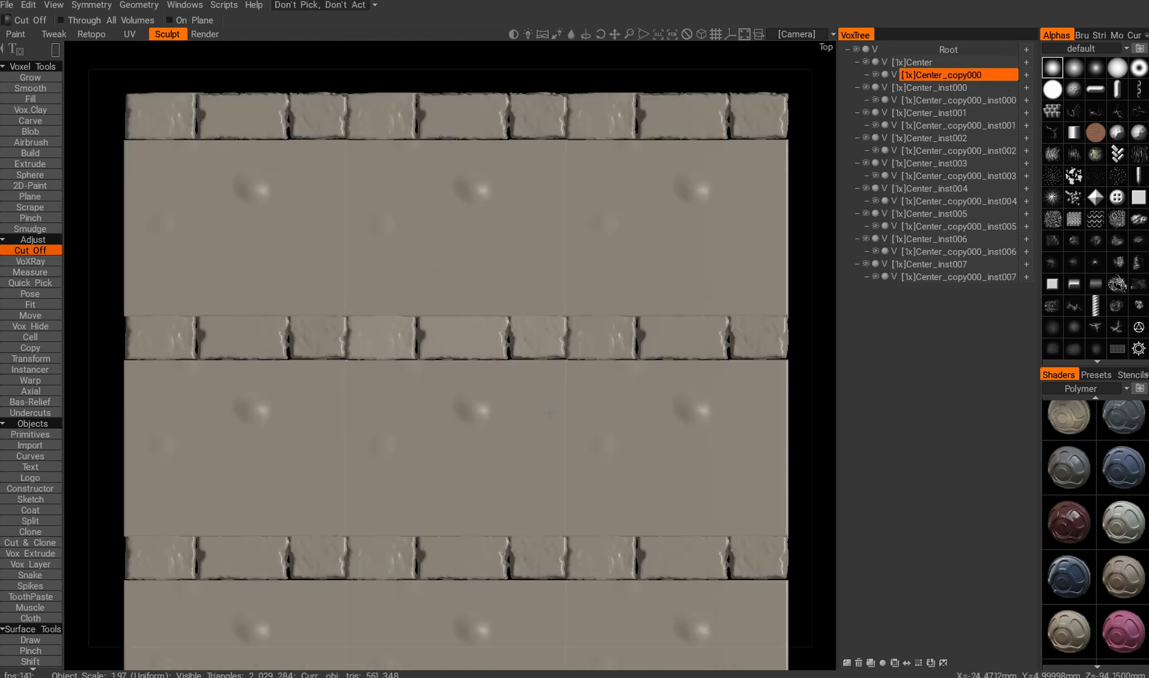
pyautogui.scroll(10, 508, 366)
pyautogui.keyDown('alt'); pyautogui.moveTo(508, 366); pyautogui.dragTo(371, 365); pyautogui.keyUp('alt')
pyautogui.keyDown('alt'); pyautogui.moveTo(371, 365); pyautogui.dragTo(486, 400, button='middle'); pyautogui.keyUp('alt')
pyautogui.keyDown('alt'); pyautogui.keyDown('shift'); pyautogui.moveTo(486, 400); pyautogui.dragTo(389, 398); pyautogui.keyUp('shift'); pyautogui.keyUp('alt')
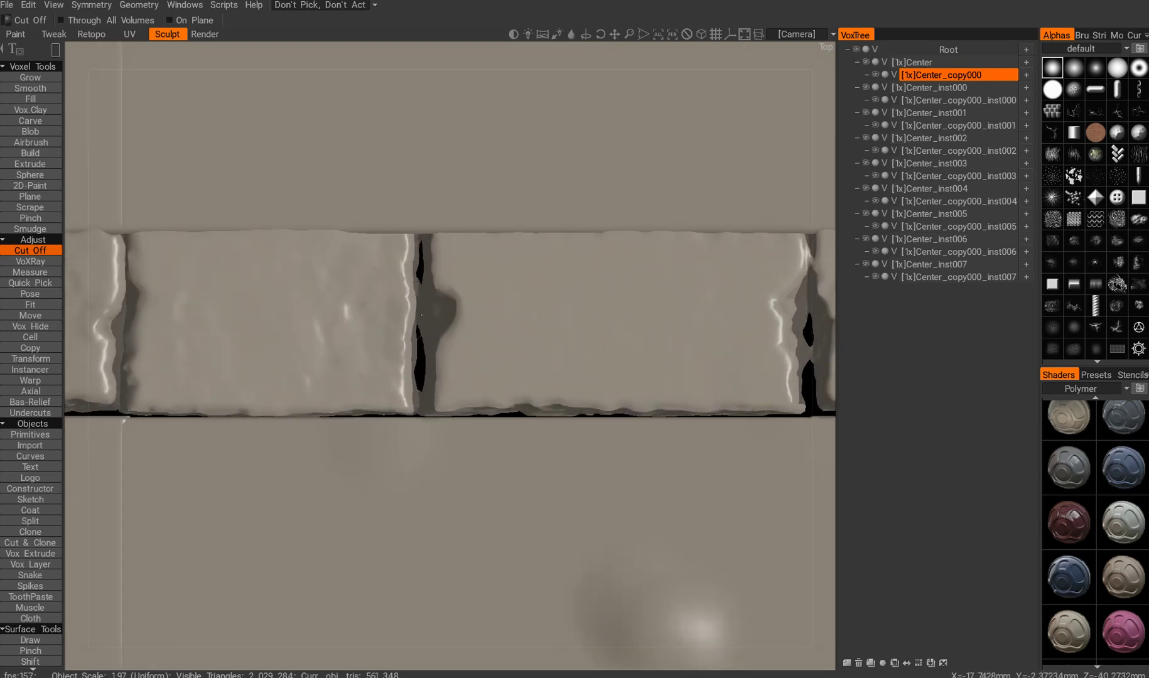
pyautogui.scroll(-6, 424, 353)
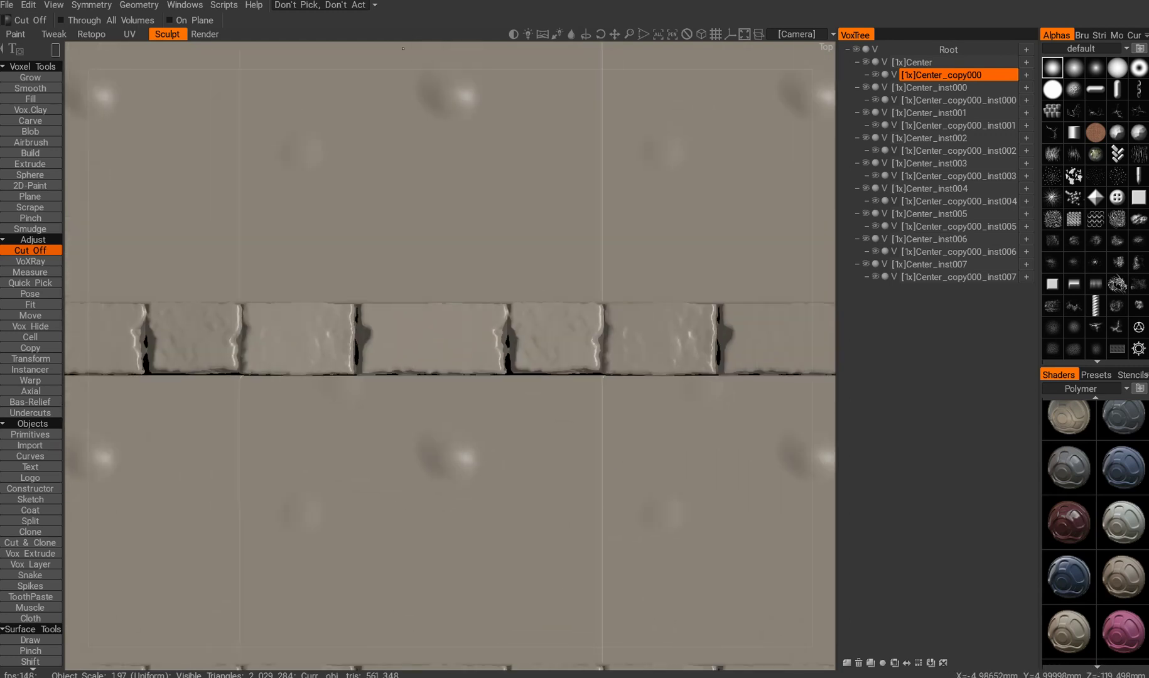
pyautogui.keyDown('alt'); pyautogui.moveTo(552, 283); pyautogui.dragTo(504, 276, button='middle'); pyautogui.keyUp('alt')
pyautogui.scroll(-3, 486, 331)
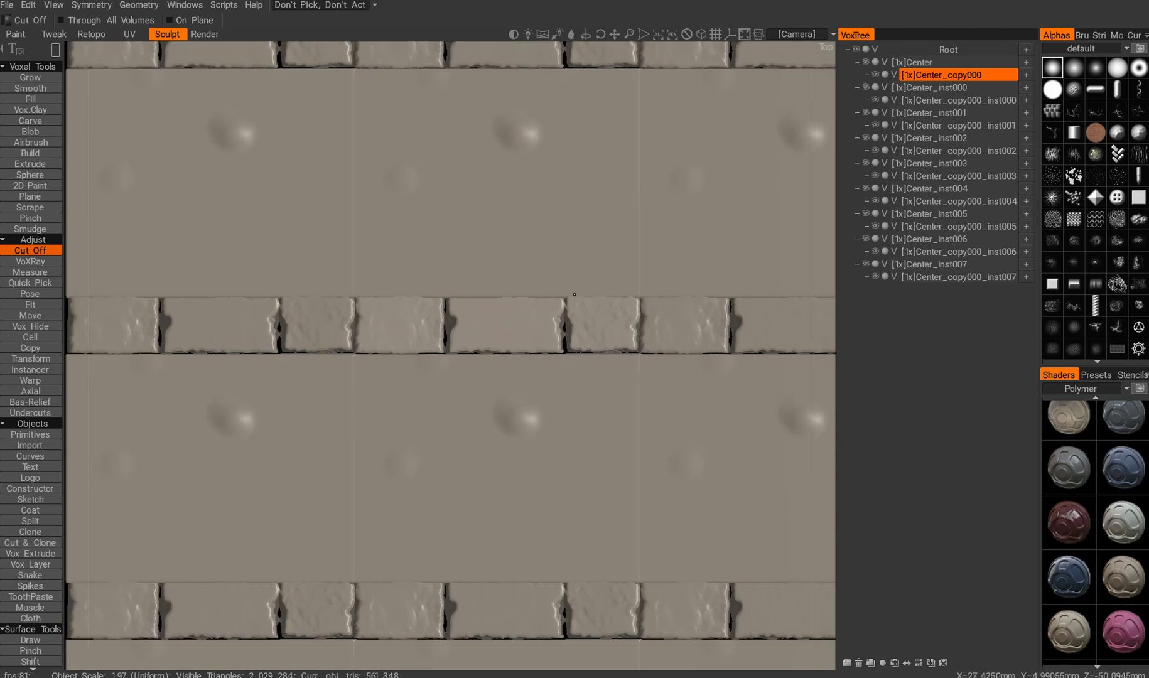
# Step: Isolate the original tile and cut away the Center slab below the stone row, leaving a thin strip at its lower edge
pyautogui.keyDown('alt'); pyautogui.click(876, 72); pyautogui.keyUp('alt')
pyautogui.keyDown('alt'); pyautogui.moveTo(604, 390); pyautogui.dragTo(582, 331, button='middle'); pyautogui.keyUp('alt')
pyautogui.press('h')
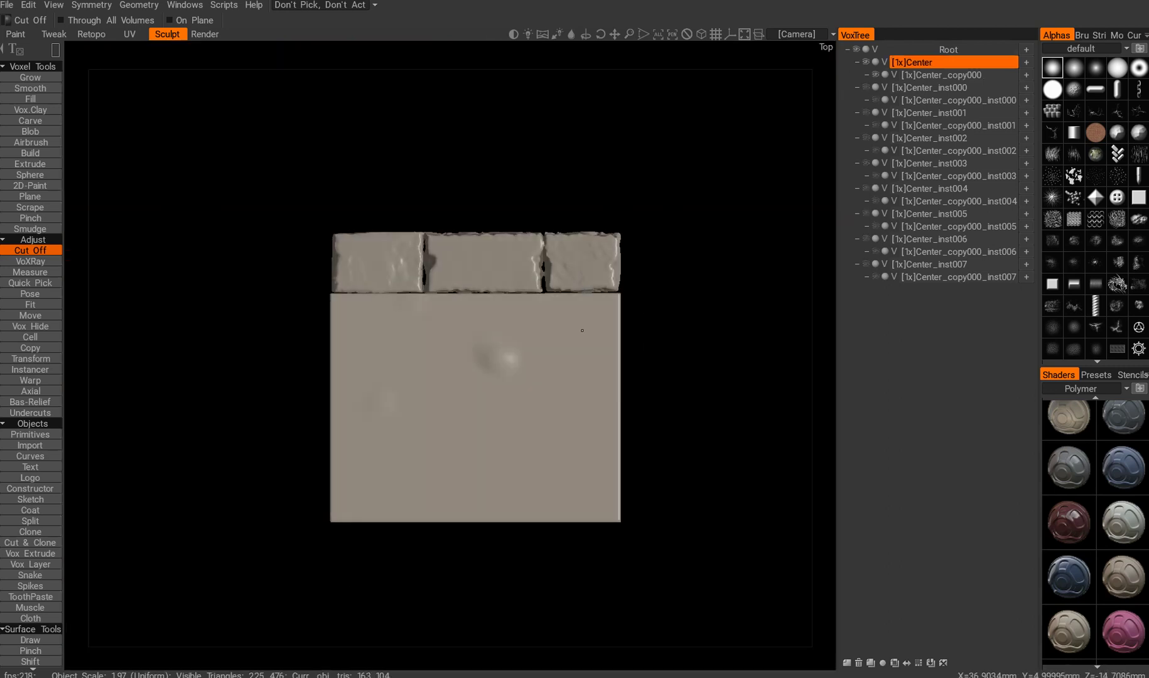
pyautogui.keyDown('alt'); pyautogui.moveTo(411, 267); pyautogui.dragTo(419, 214, button='middle'); pyautogui.keyUp('alt')
pyautogui.moveTo(292, 124); pyautogui.dragTo(696, 468)
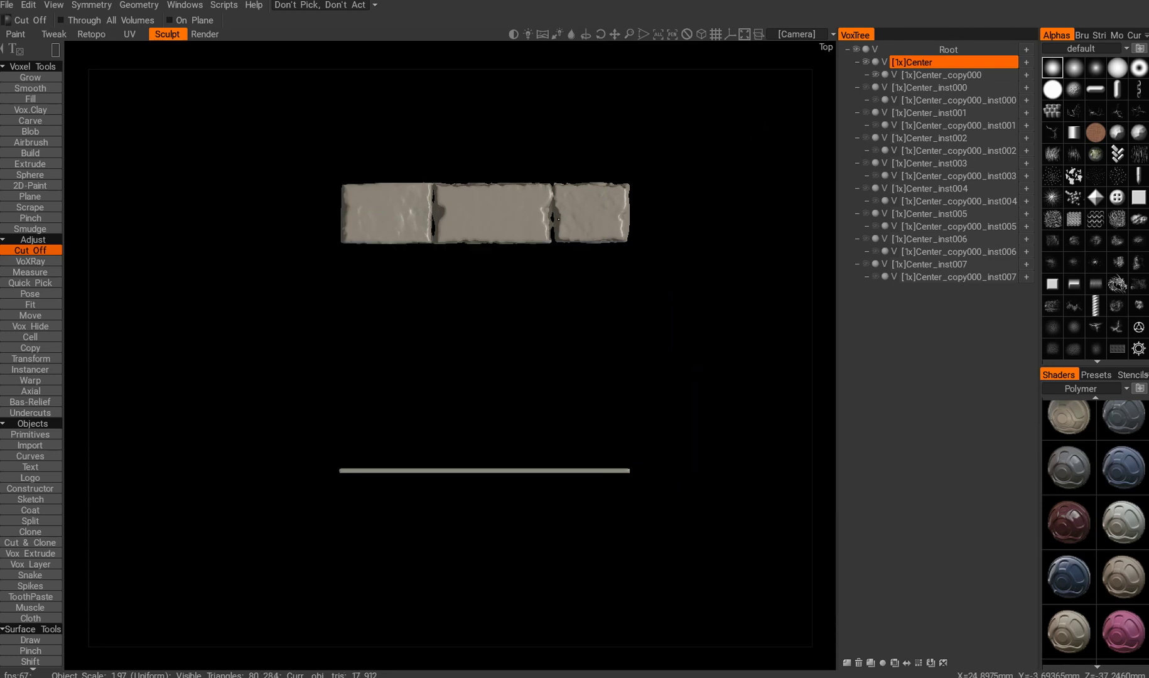
# Step: Duplicate the stone row three times with Transform and distribute the copies down the tile to the lower strip
pyautogui.press('t')
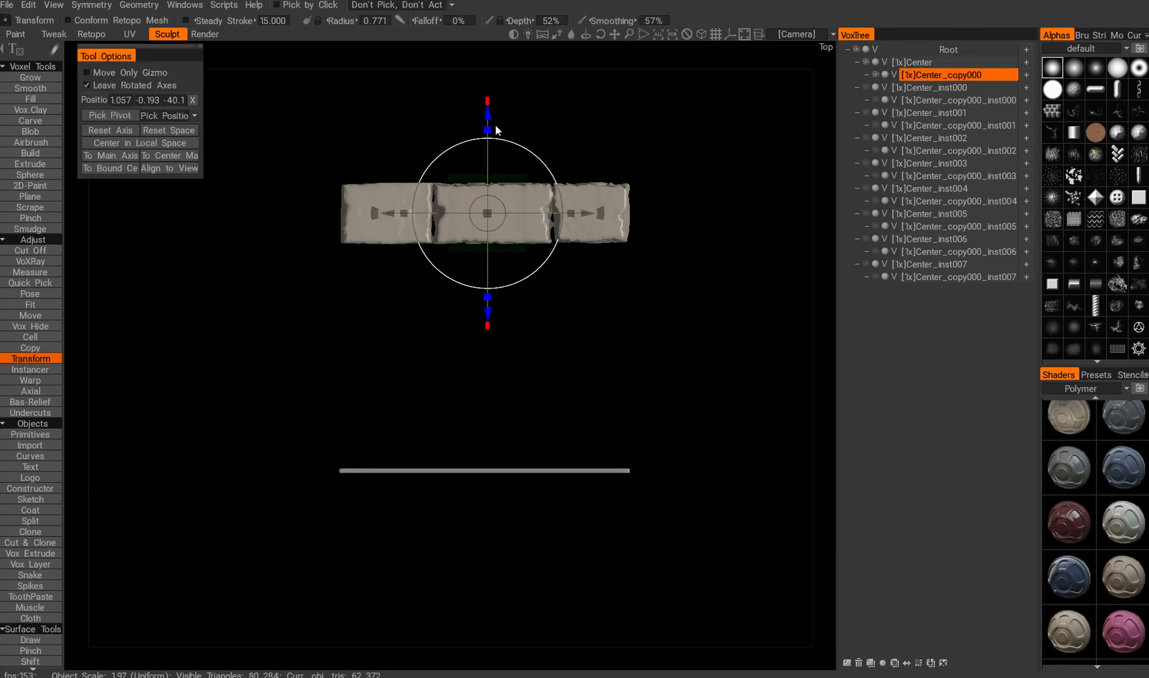
pyautogui.hotkey('ctrl', 'd')
pyautogui.moveTo(487, 118); pyautogui.dragTo(488, 344)
pyautogui.hotkey('ctrl', 'd')
pyautogui.moveTo(392, 331); pyautogui.dragTo(387, 285, button='middle')
pyautogui.moveTo(388, 285); pyautogui.dragTo(477, 299, button='right')
pyautogui.moveTo(521, 344); pyautogui.dragTo(521, 346)
pyautogui.moveTo(519, 346); pyautogui.dragTo(503, 403, button='middle')
pyautogui.press('h')
pyautogui.moveTo(504, 181); pyautogui.dragTo(505, 251)
pyautogui.moveTo(505, 252); pyautogui.dragTo(497, 340, button='middle')
pyautogui.scroll(-3, 498, 339)
# Step: Stretch the second stone row vertically to close the gap, and stagger the first row left and the second and third rows right
pyautogui.press('h')
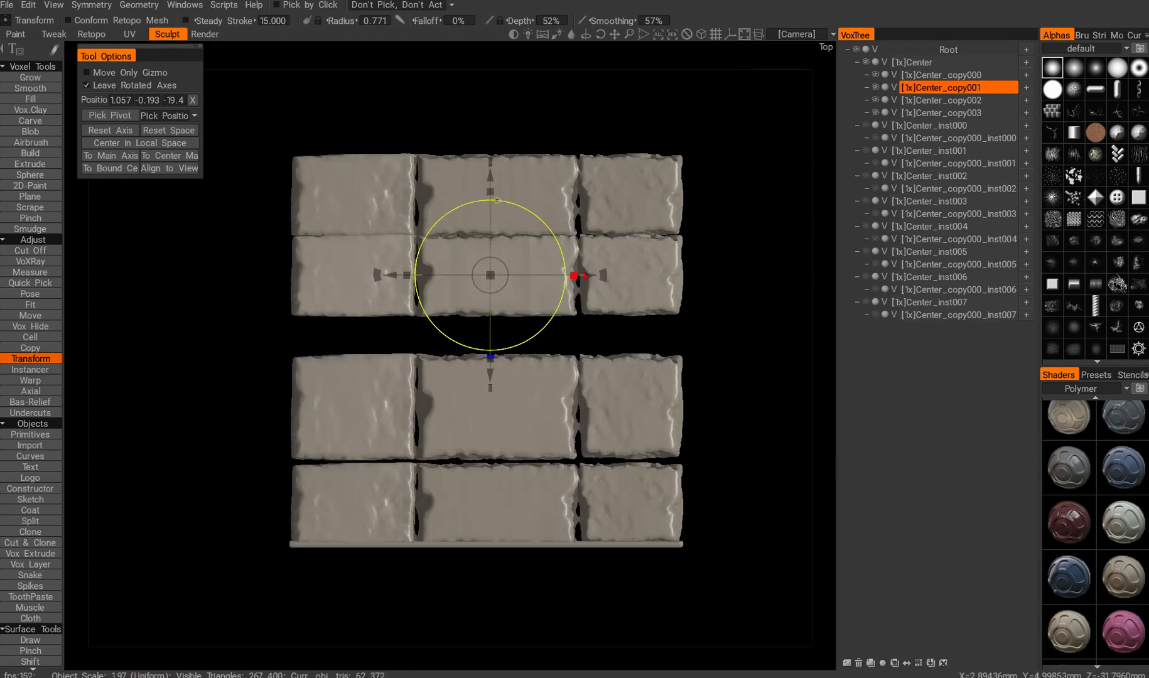
pyautogui.moveTo(491, 188); pyautogui.dragTo(491, 199)
pyautogui.press('h')
pyautogui.moveTo(587, 195); pyautogui.dragTo(558, 195)
pyautogui.click(577, 296)
pyautogui.moveTo(585, 293); pyautogui.dragTo(614, 294)
pyautogui.moveTo(514, 210); pyautogui.dragTo(516, 198)
pyautogui.click(557, 422)
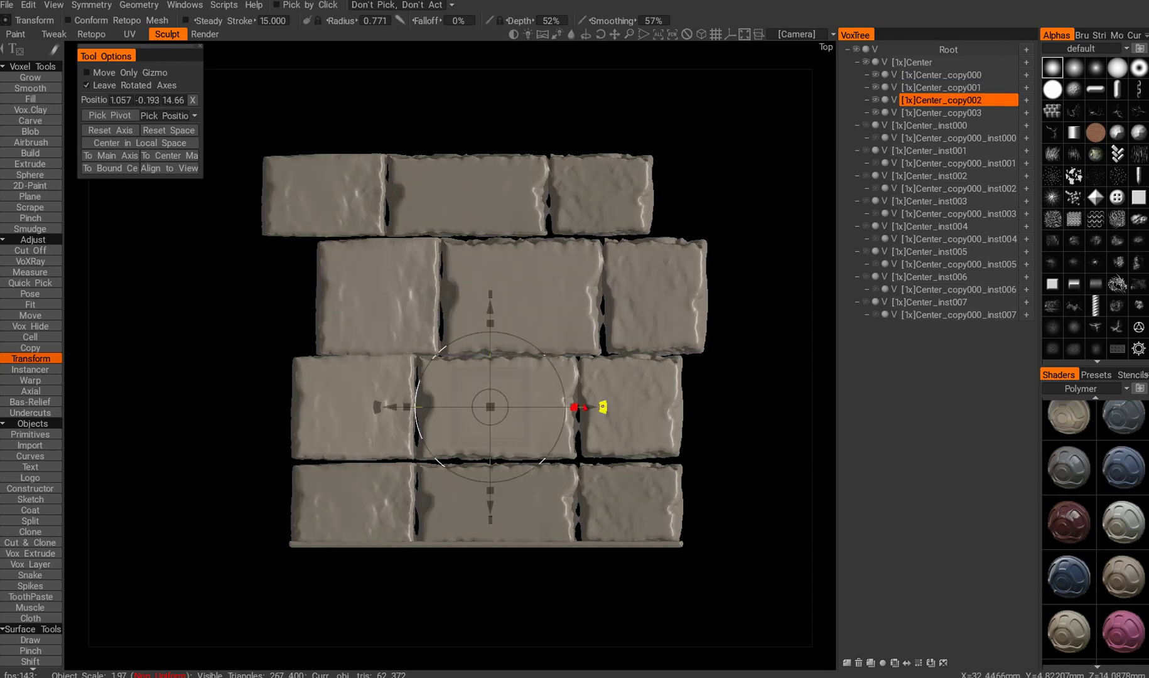
pyautogui.moveTo(587, 406); pyautogui.dragTo(640, 407)
pyautogui.moveTo(520, 152); pyautogui.dragTo(507, 187, button='middle')
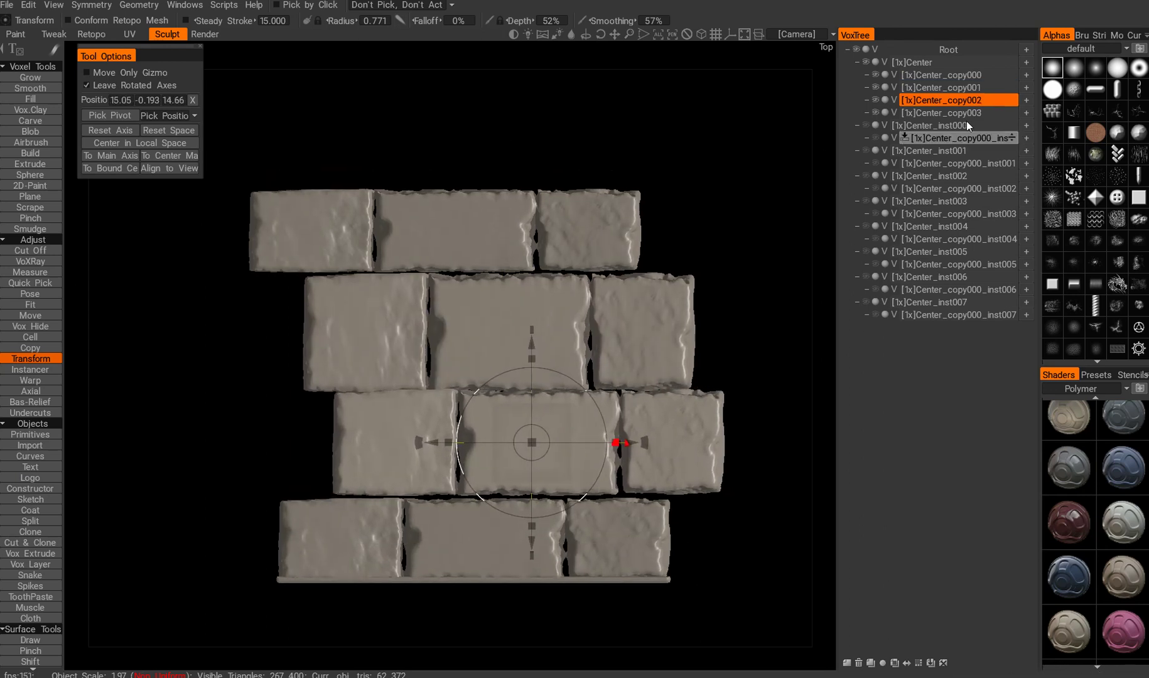
# Step: Merge the stacked row copies into Center_copy000 and show all the surrounding tile instances again
pyautogui.keyDown('shift'); pyautogui.moveTo(1011, 100); pyautogui.dragTo(1012, 77); pyautogui.keyUp('shift')
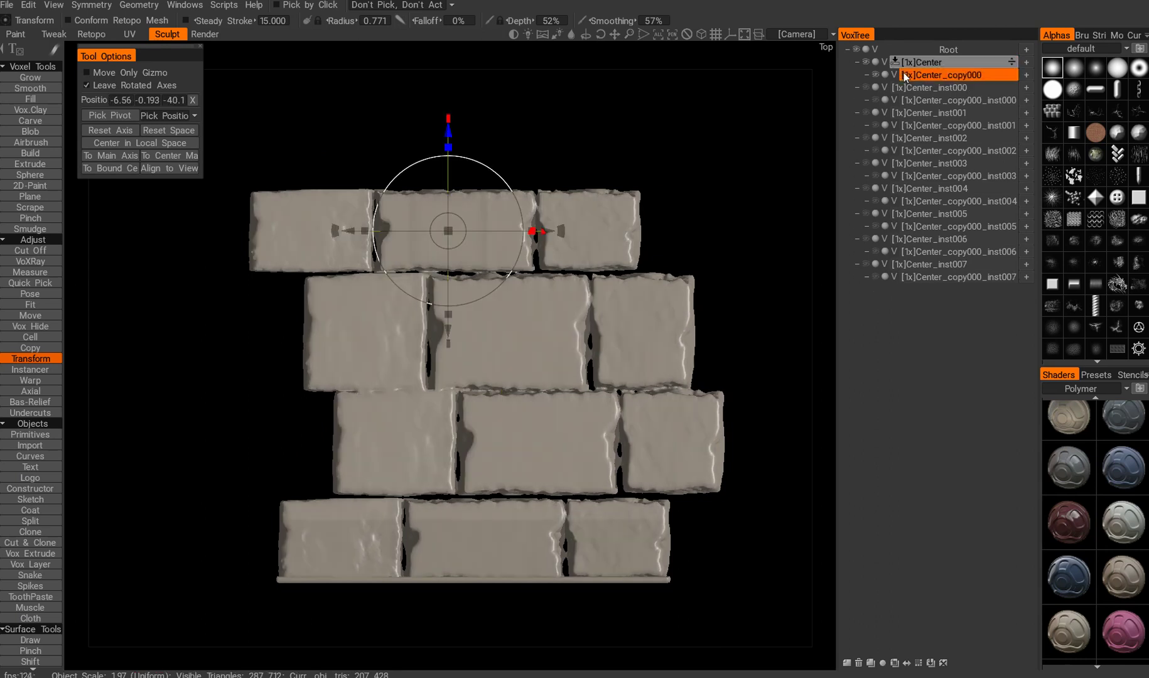
pyautogui.keyDown('alt'); pyautogui.click(865, 62); pyautogui.keyUp('alt')
# Step: Examine the repeated stone wall pattern for gaps between tiles, toggling the visibility of Center_copy000
pyautogui.scroll(-5, 562, 279)
pyautogui.moveTo(561, 279); pyautogui.dragTo(598, 269, button='middle')
pyautogui.scroll(4, 598, 269)
pyautogui.scroll(-4, 565, 270)
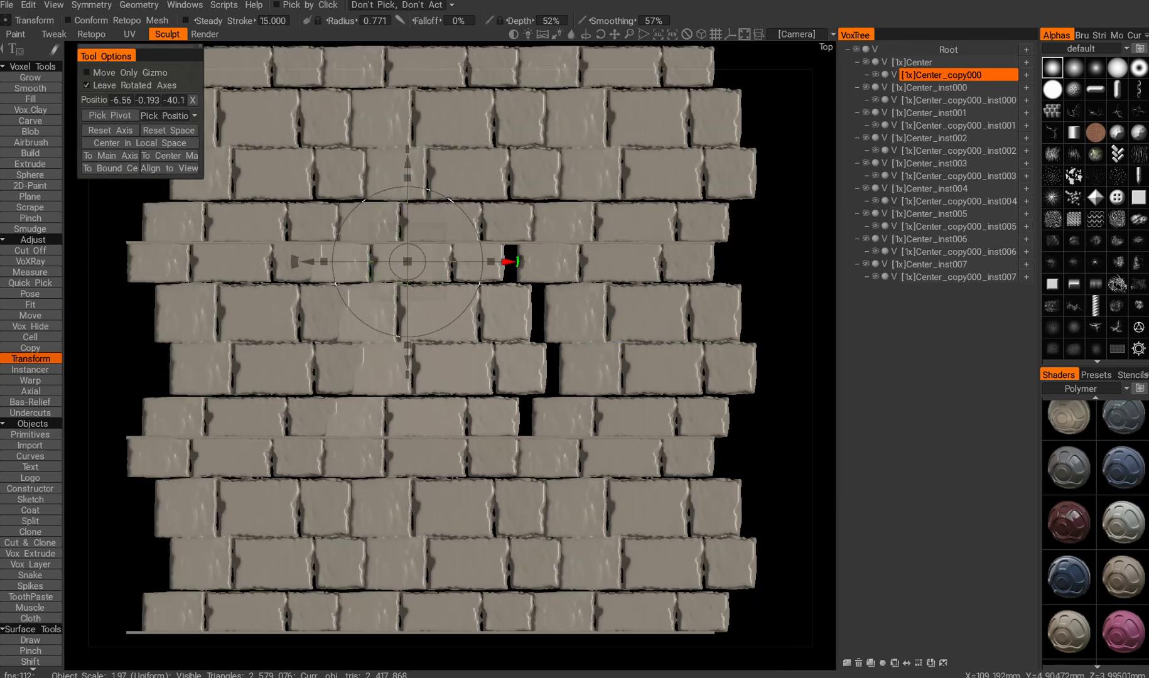
pyautogui.scroll(3, 508, 348)
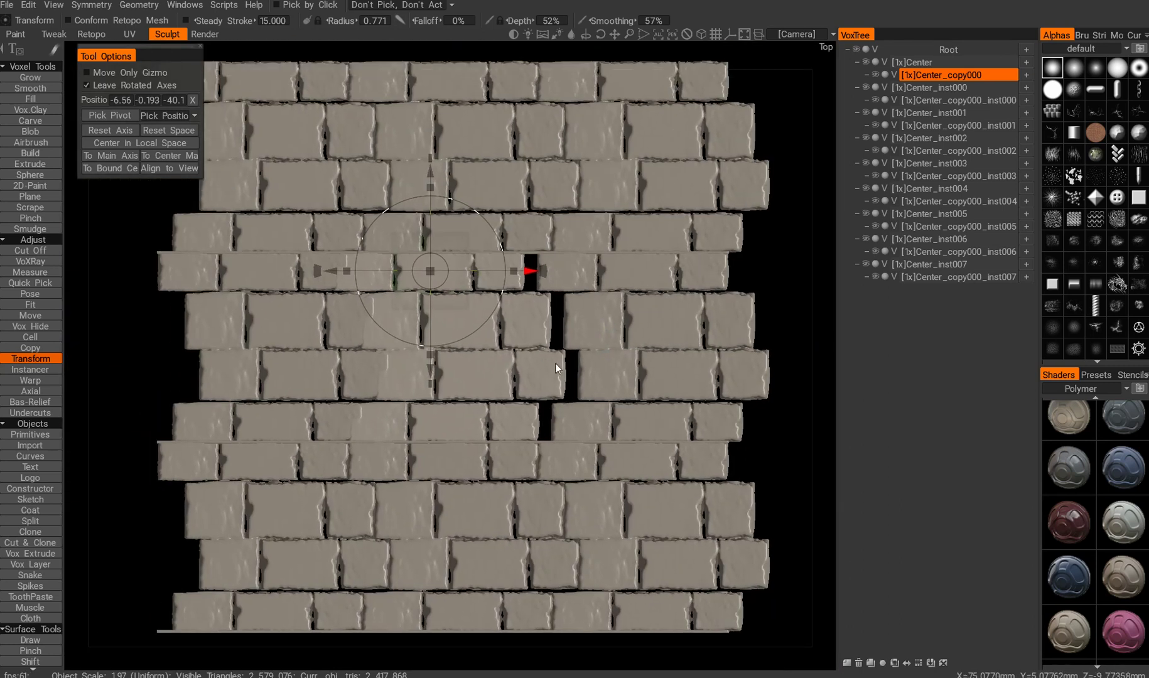
pyautogui.click(875, 77)
pyautogui.click(874, 78)
pyautogui.moveTo(559, 214); pyautogui.dragTo(603, 221, button='middle')
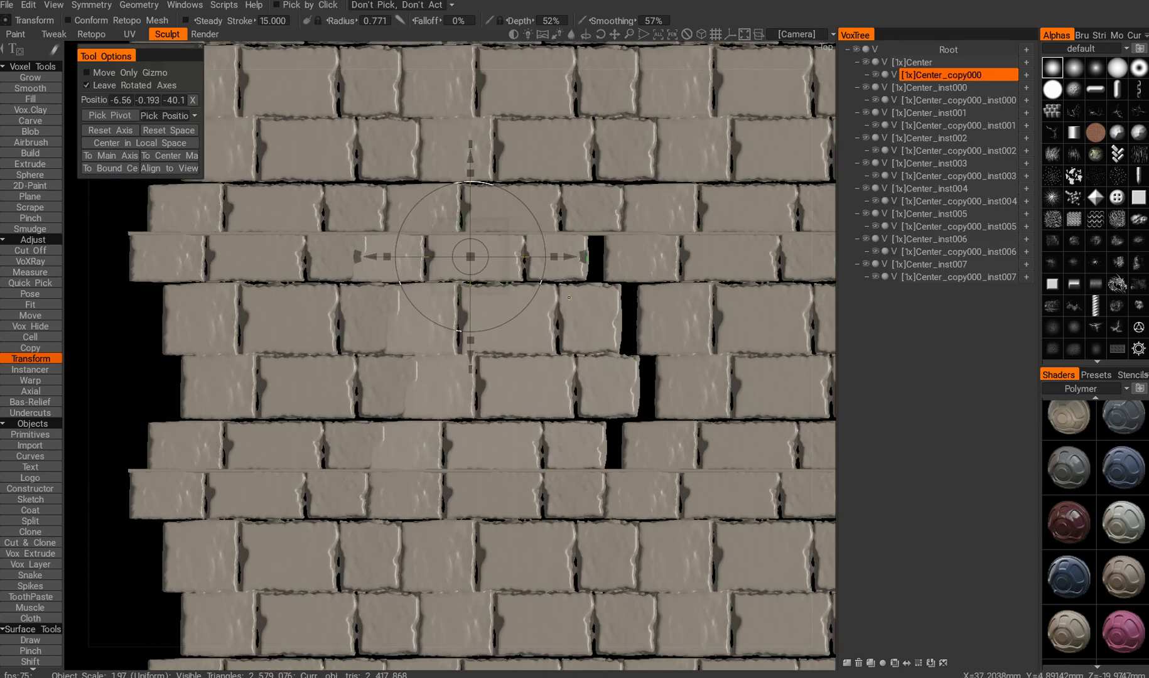
# Step: Shift Center_copy000 sideways to an X position of 0.529, aligning its stone rows with the neighbouring tiles
pyautogui.moveTo(564, 248); pyautogui.dragTo(586, 256)
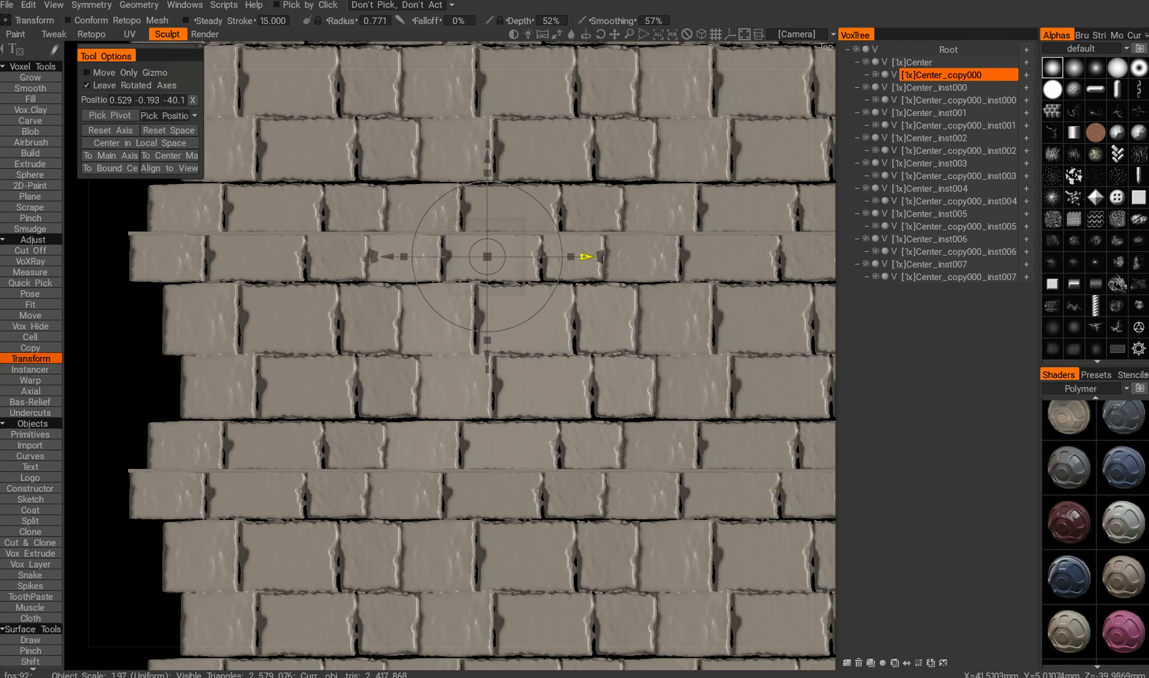
pyautogui.moveTo(629, 465); pyautogui.dragTo(609, 501, button='middle')
pyautogui.scroll(2, 609, 501)
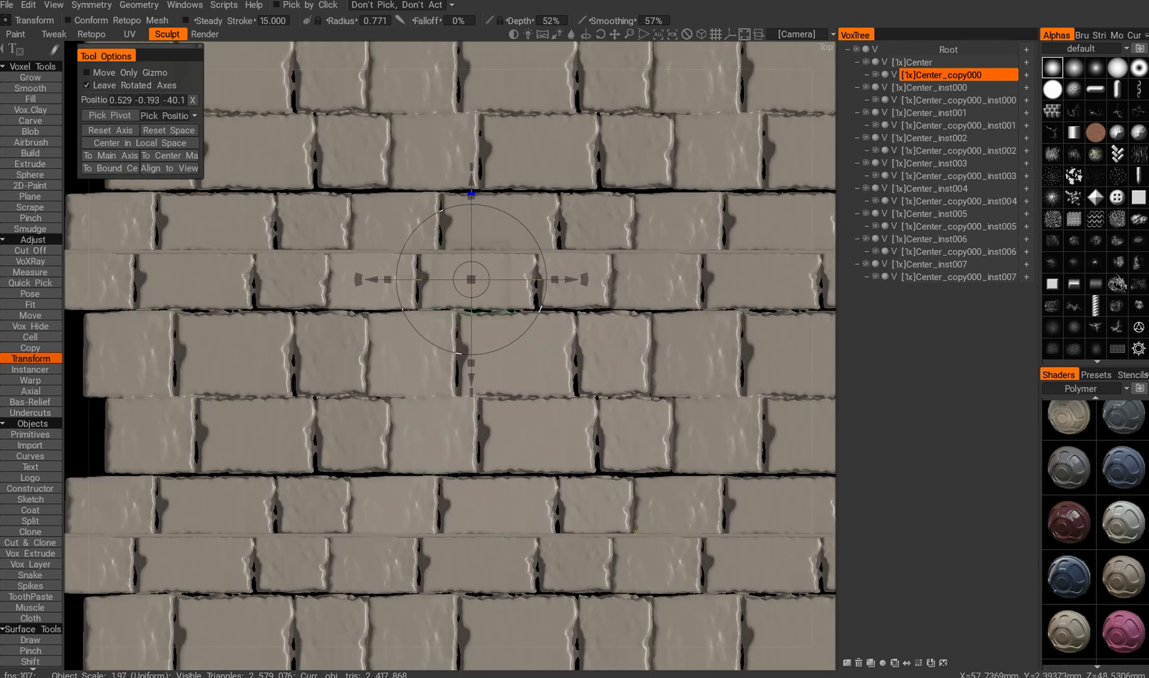
pyautogui.moveTo(570, 418); pyautogui.dragTo(548, 371, button='middle')
# Step: Remove the leftover base geometry of the Center volume with Cut Off, and make Center_copy000 the current volume
pyautogui.click(904, 62)
pyautogui.scroll(-4, 546, 392)
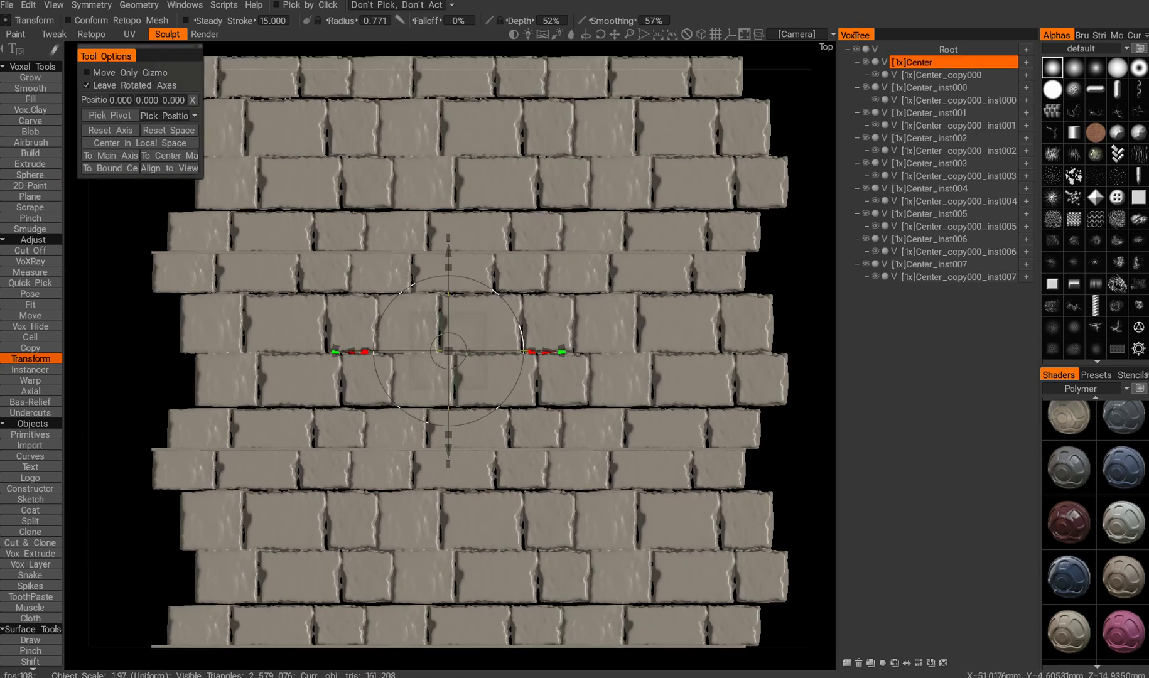
pyautogui.click(30, 250)
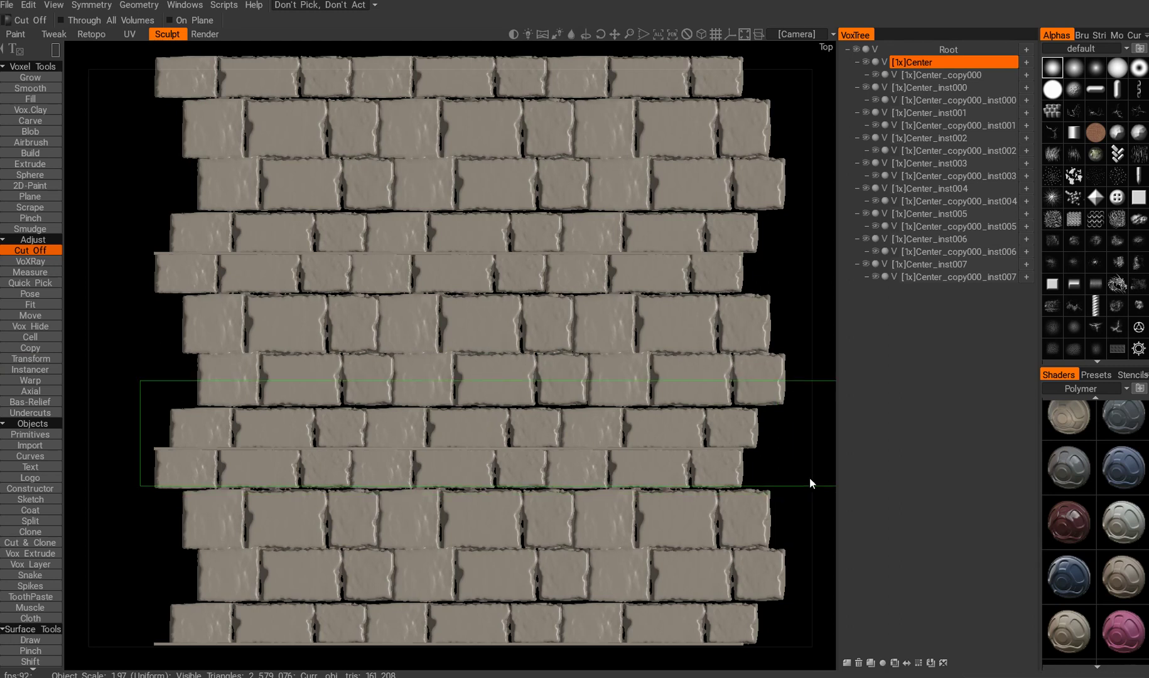
pyautogui.moveTo(800, 482); pyautogui.dragTo(793, 476)
pyautogui.keyDown('alt'); pyautogui.moveTo(565, 339); pyautogui.dragTo(552, 339, button='middle'); pyautogui.keyUp('alt')
pyautogui.keyDown('alt'); pyautogui.moveTo(553, 339); pyautogui.dragTo(477, 273, button='right'); pyautogui.keyUp('alt')
pyautogui.press('h')
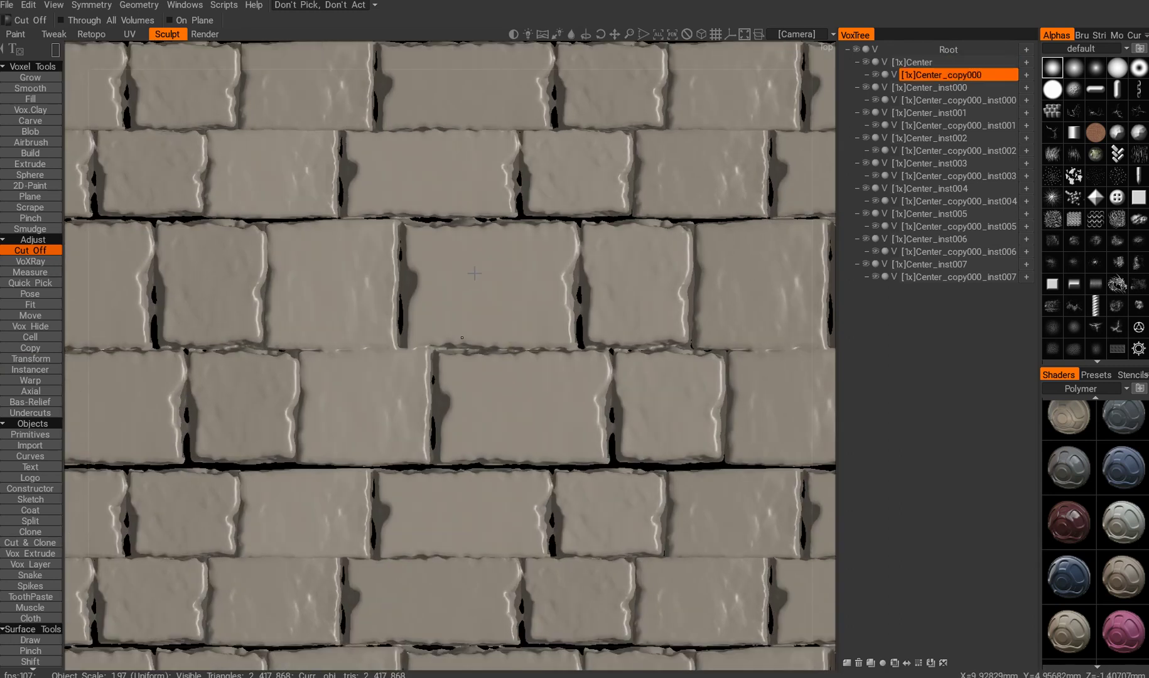
# Step: Examine the whole repeated stone wall up close, from a distance and at an angle for visible seams
pyautogui.scroll(-3, 462, 338)
pyautogui.scroll(-2, 464, 347)
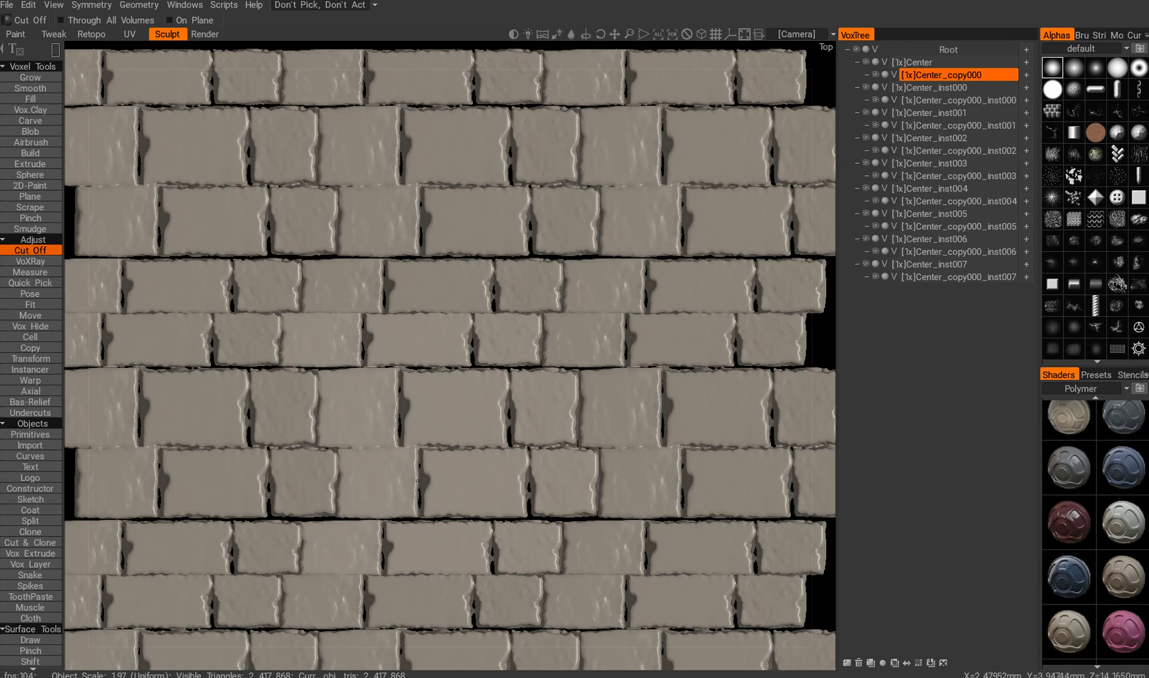
pyautogui.scroll(-4, 436, 380)
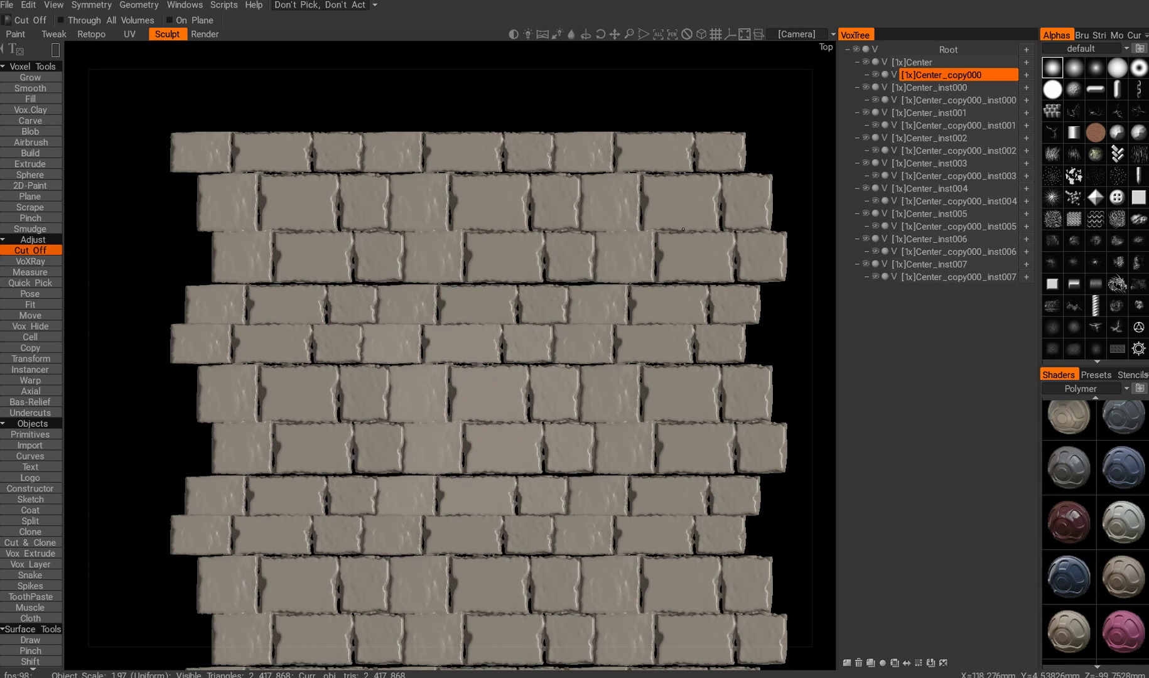
pyautogui.scroll(4, 408, 354)
pyautogui.keyDown('alt'); pyautogui.moveTo(408, 353); pyautogui.dragTo(417, 395); pyautogui.keyUp('alt')
pyautogui.scroll(-3, 418, 394)
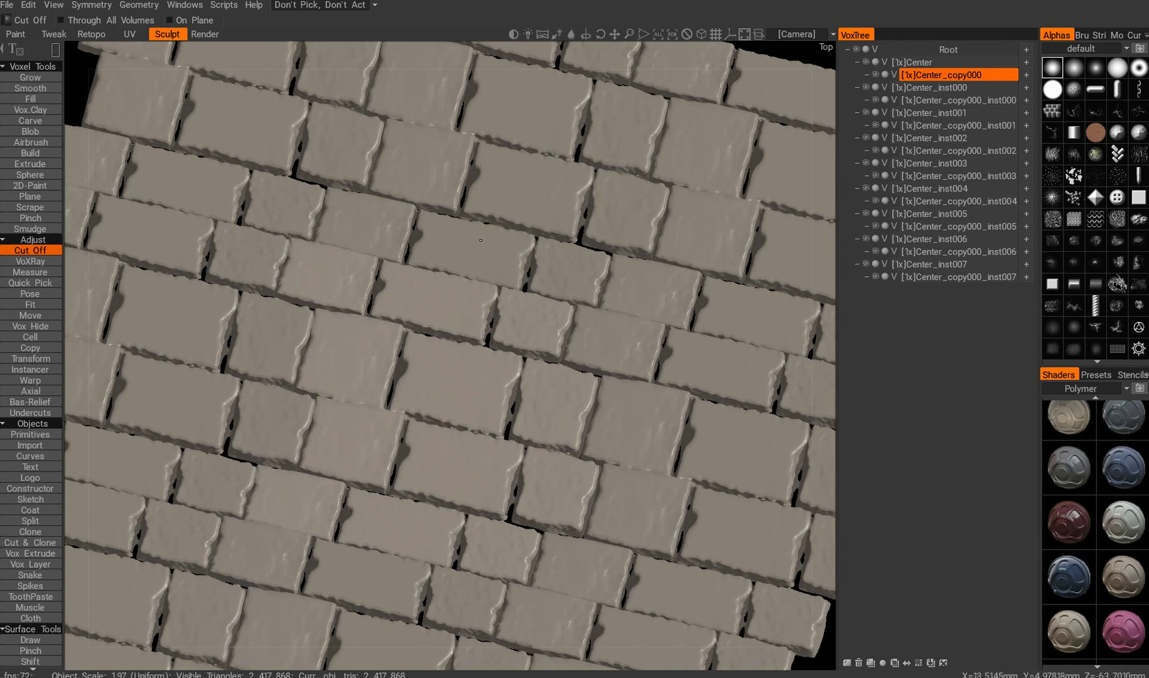
pyautogui.keyDown('alt'); pyautogui.moveTo(479, 294); pyautogui.dragTo(490, 301); pyautogui.keyUp('alt')
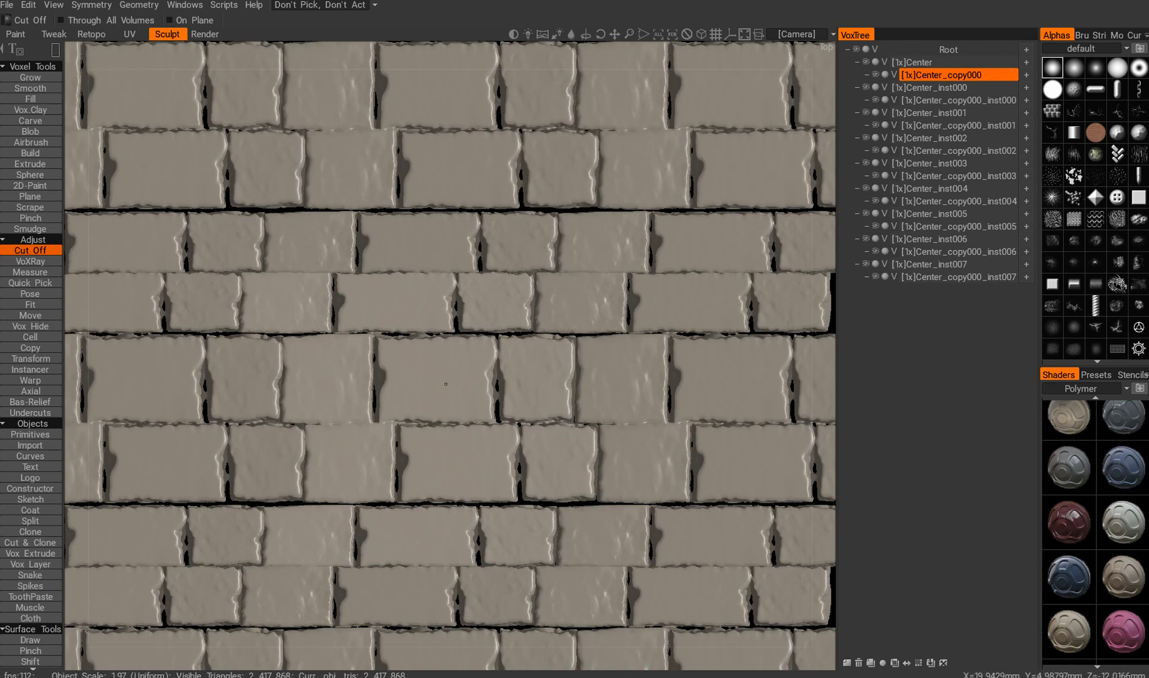
# Step: Try cutting a circular hole through a large stone of Center_copy000 with Cut Off, and undo the cut
pyautogui.press('e')
pyautogui.click(530, 360)
pyautogui.moveTo(411, 360); pyautogui.dragTo(425, 371)
pyautogui.scroll(-6, 459, 264)
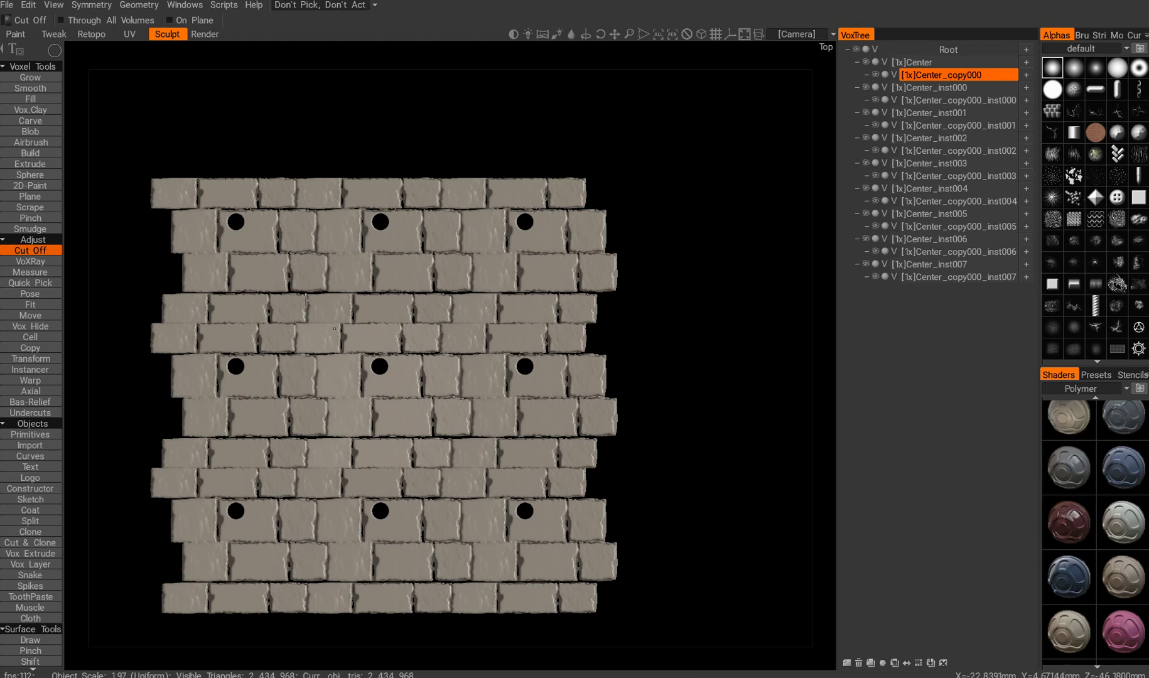
pyautogui.scroll(5, 327, 322)
pyautogui.hotkey('ctrl', 'z')
pyautogui.moveTo(295, 345); pyautogui.dragTo(419, 316, button='middle')
pyautogui.scroll(3, 457, 364)
# Step: Try splitting a curved piece off a large stone of Center_copy000 with the Split tool, and undo the split
pyautogui.click(30, 521)
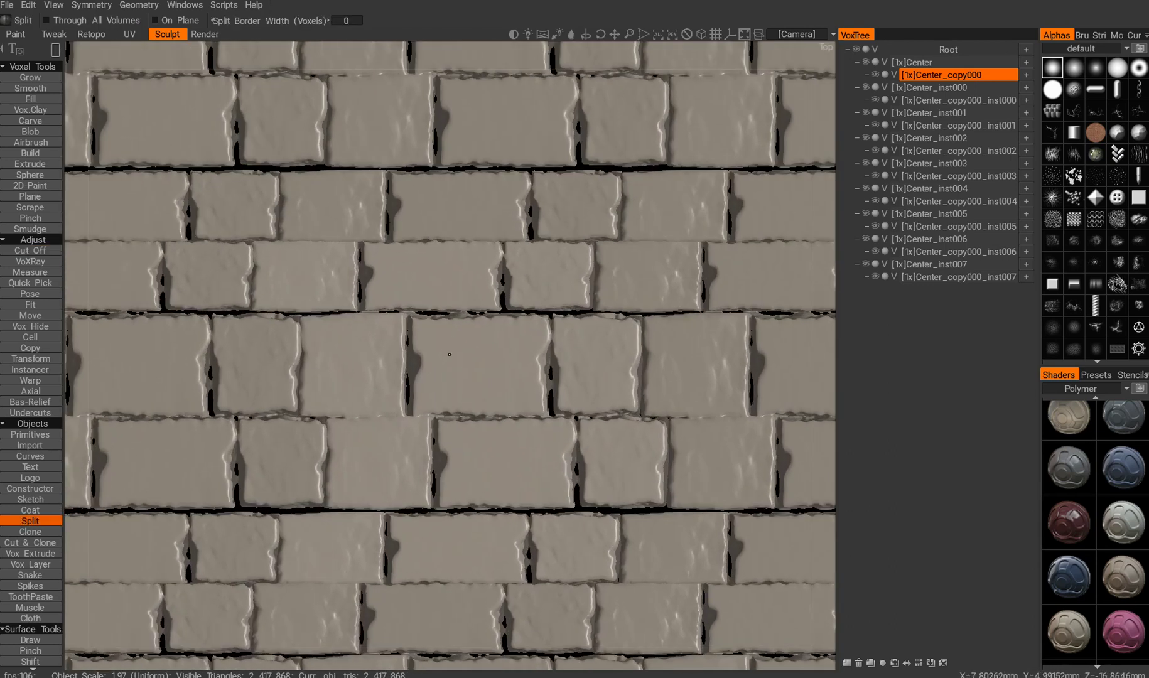
pyautogui.press('e')
pyautogui.click(545, 360)
pyautogui.moveTo(405, 377)
pyautogui.mouseDown()
pyautogui.moveTo(455, 294)
pyautogui.moveTo(478, 311)
pyautogui.mouseUp()
pyautogui.scroll(-2, 500, 418)
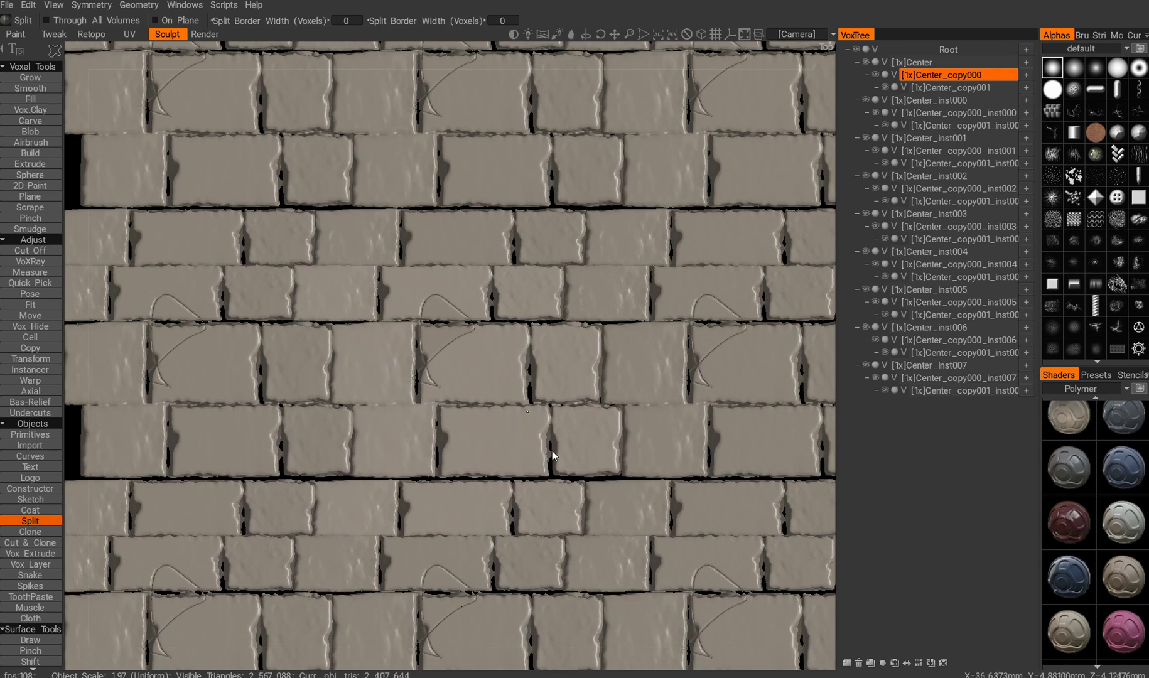
pyautogui.scroll(-3, 332, 252)
pyautogui.hotkey('ctrl', 'z')
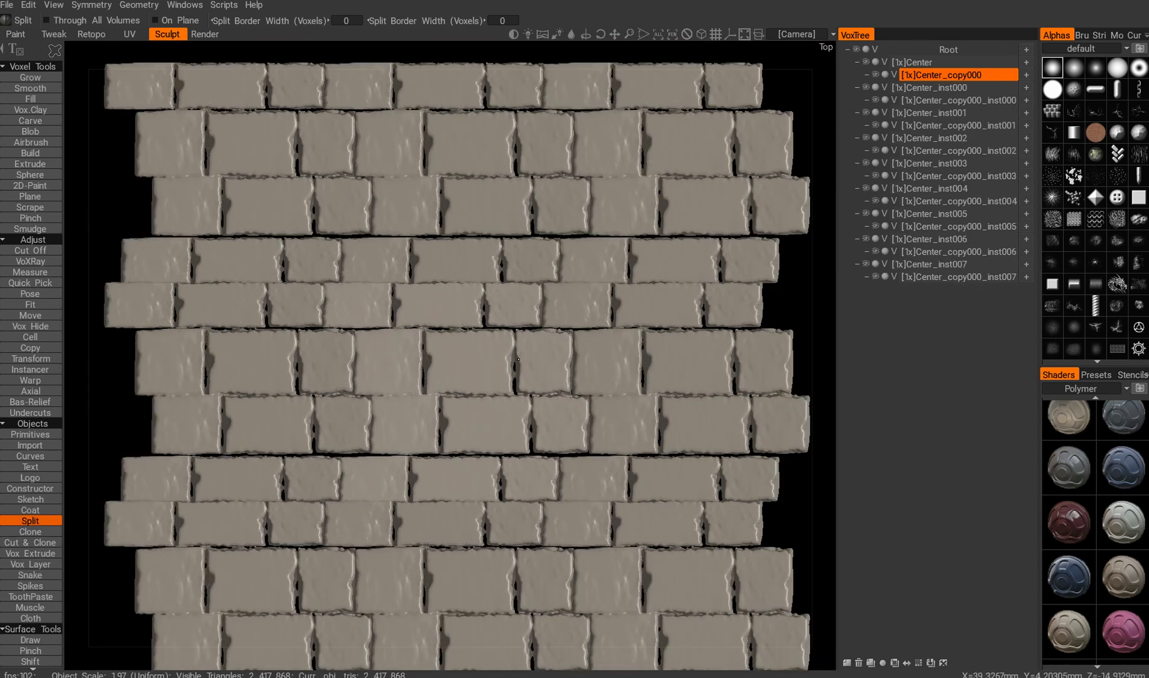
# Step: Examine the tiled stone pattern across its rows and at its outer edge for repetition and gaps
pyautogui.scroll(4, 416, 357)
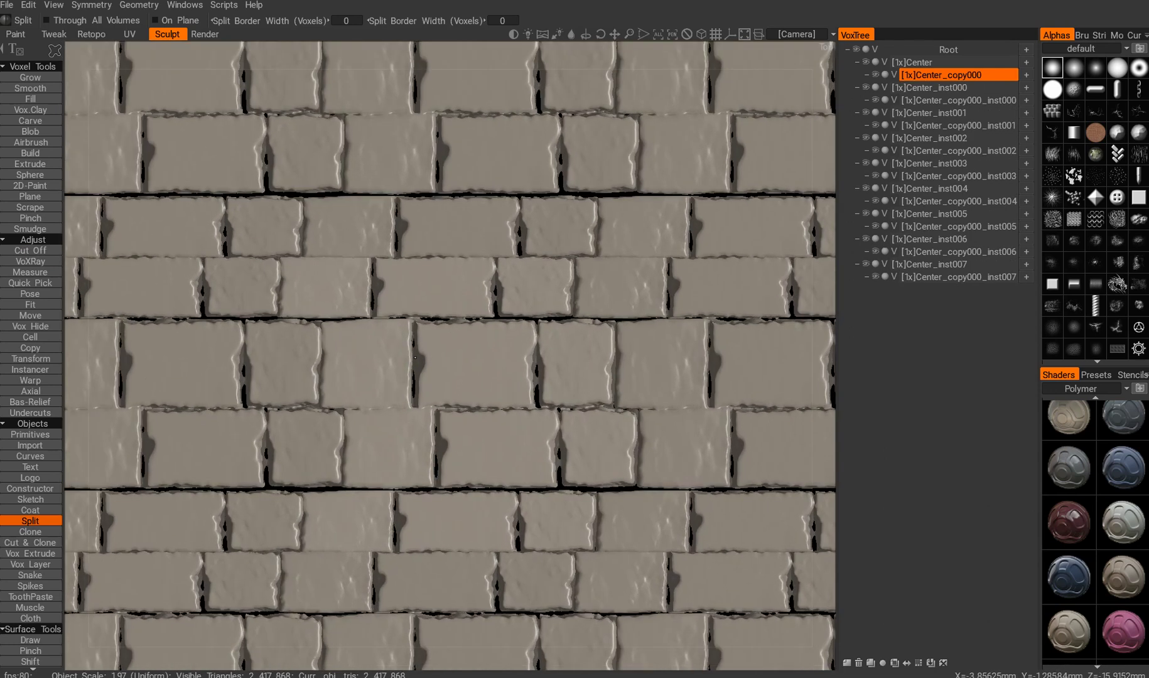
pyautogui.moveTo(496, 269); pyautogui.dragTo(439, 266, button='middle')
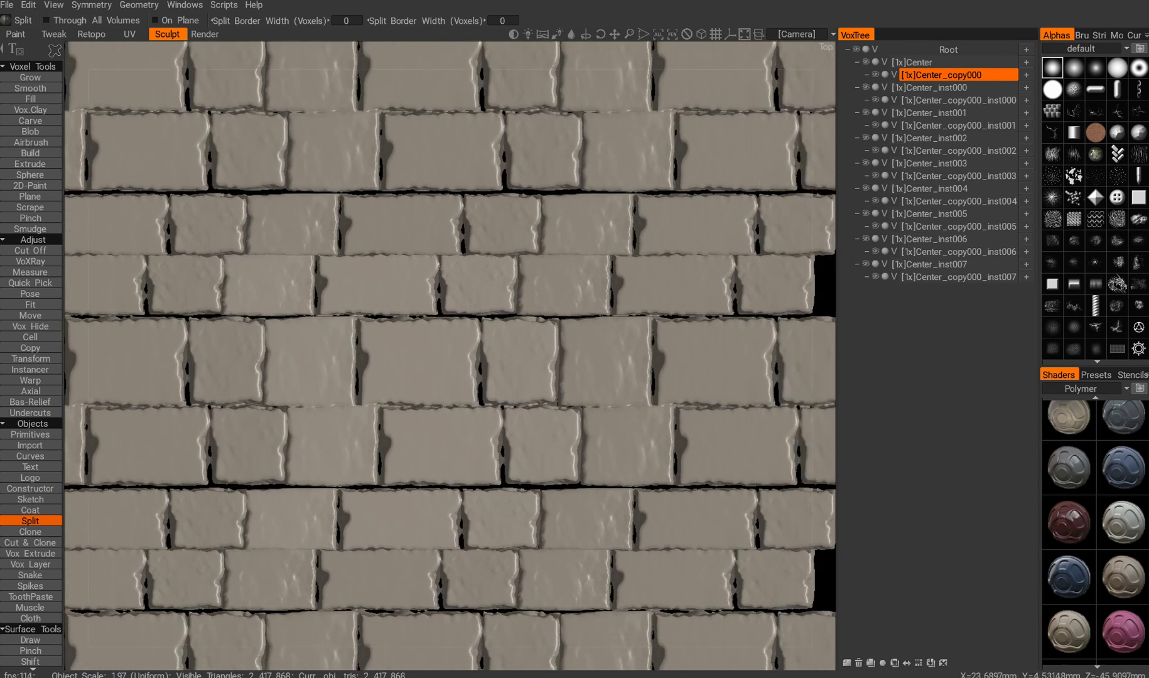
pyautogui.keyDown('alt'); pyautogui.moveTo(560, 294); pyautogui.dragTo(522, 249, button='middle'); pyautogui.keyUp('alt')
pyautogui.keyDown('alt'); pyautogui.moveTo(523, 249); pyautogui.dragTo(512, 392, button='right'); pyautogui.keyUp('alt')
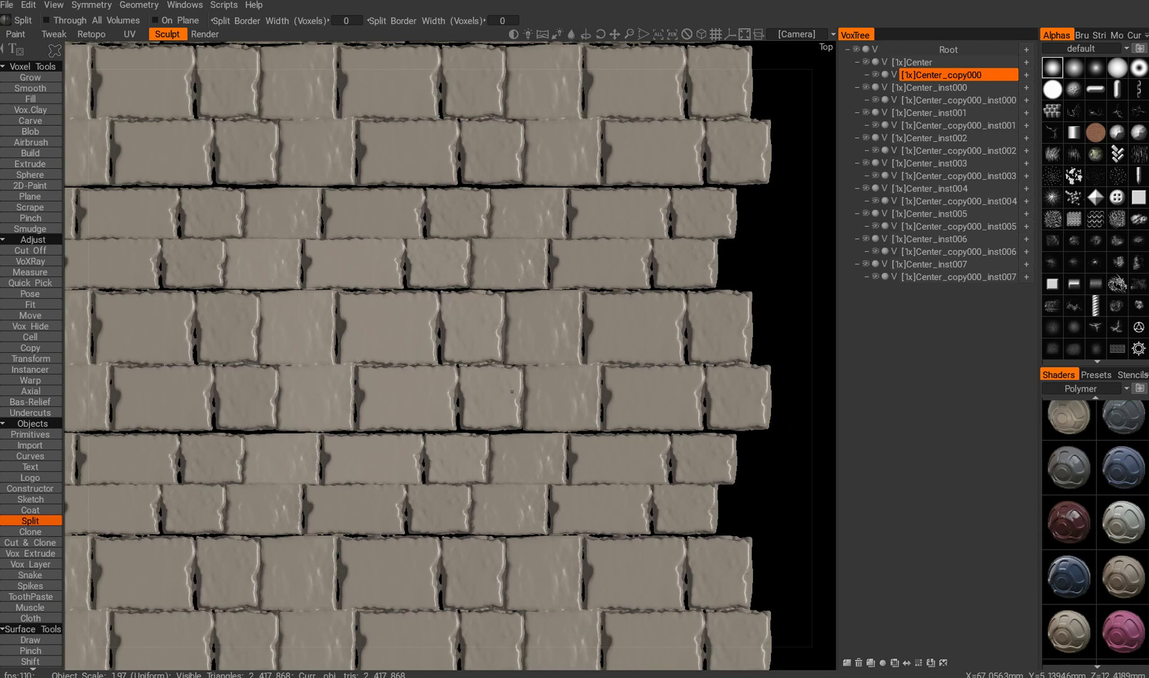
pyautogui.keyDown('alt'); pyautogui.moveTo(512, 392); pyautogui.dragTo(571, 408, button='middle'); pyautogui.keyUp('alt')
pyautogui.keyDown('alt'); pyautogui.moveTo(570, 408); pyautogui.dragTo(565, 314, button='right'); pyautogui.keyUp('alt')
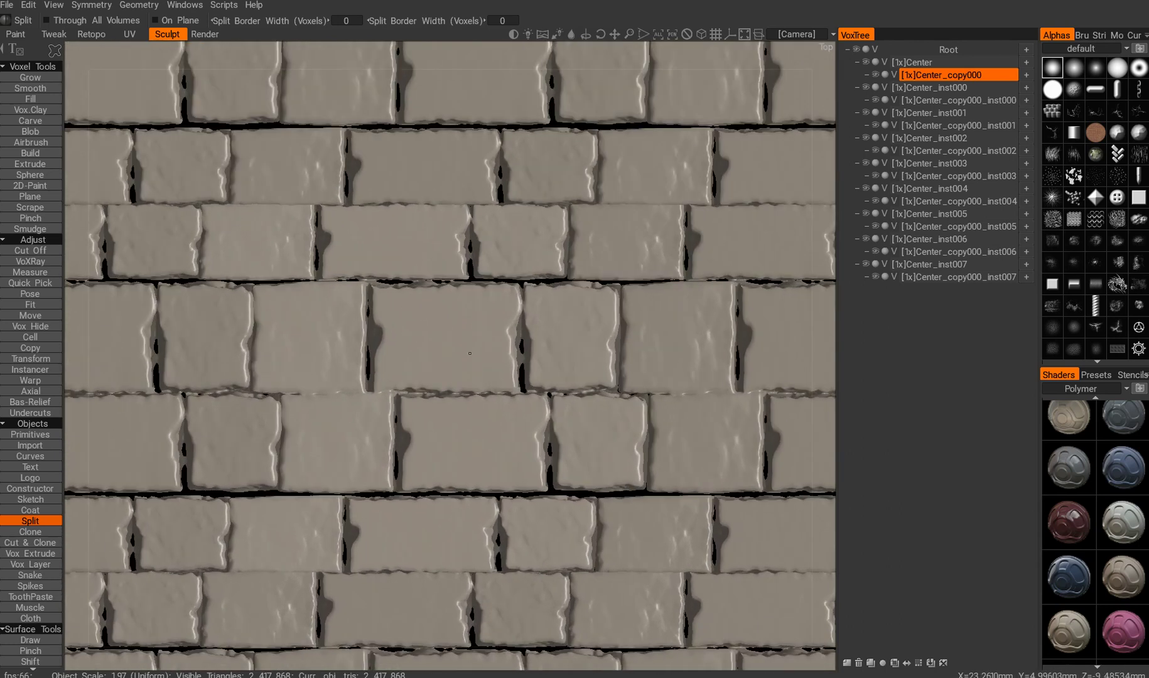
pyautogui.keyDown('alt'); pyautogui.moveTo(565, 314); pyautogui.dragTo(681, 345, button='middle'); pyautogui.keyUp('alt')
pyautogui.keyDown('alt'); pyautogui.moveTo(527, 371); pyautogui.dragTo(492, 427, button='middle'); pyautogui.keyUp('alt')
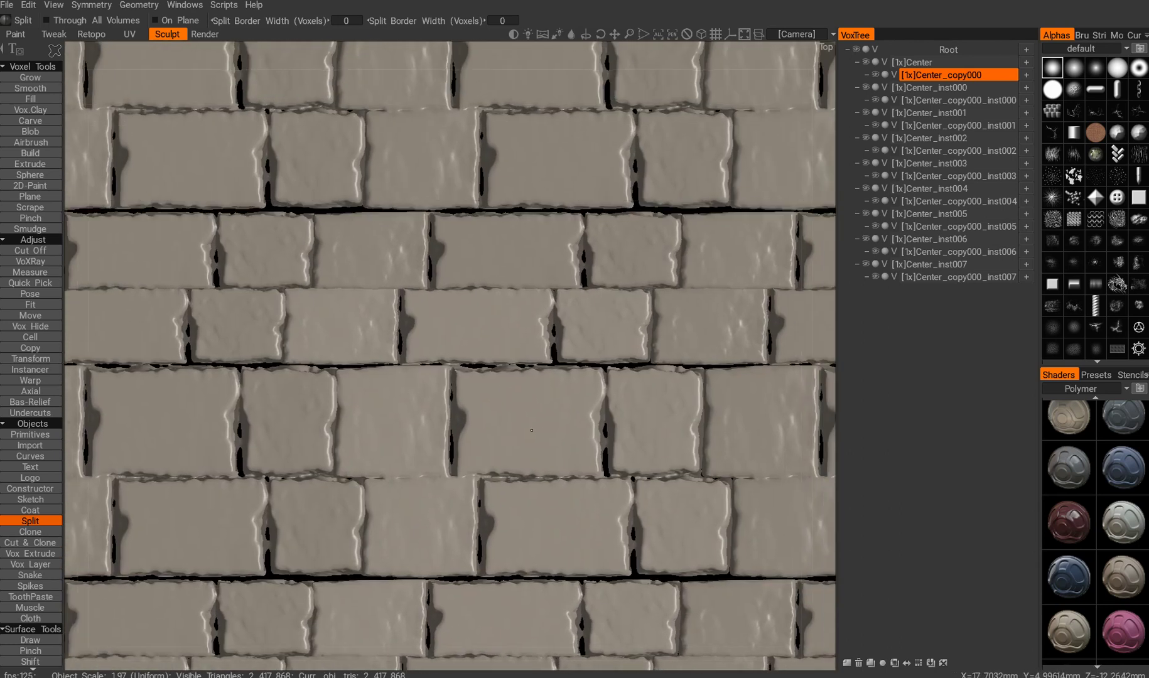
pyautogui.keyDown('alt'); pyautogui.moveTo(475, 348); pyautogui.dragTo(406, 343, button='middle'); pyautogui.keyUp('alt')
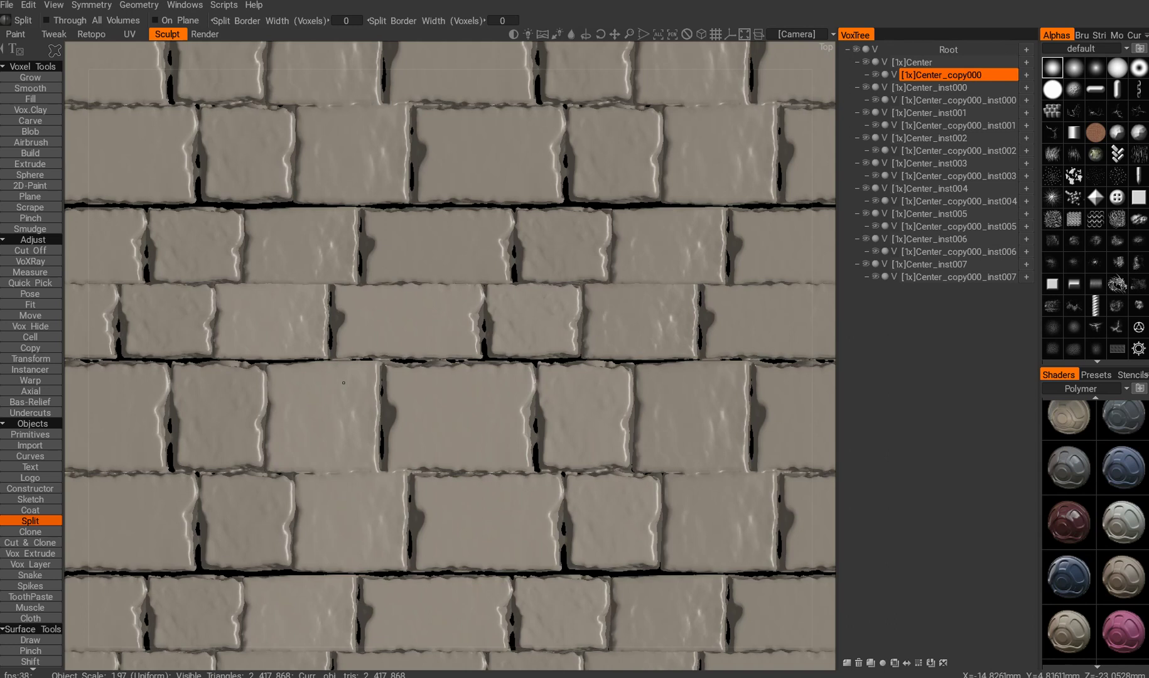
# Step: Open the settings for exporting the scene's depth along Y
pyautogui.click(8, 8)
pyautogui.moveTo(87, 195)
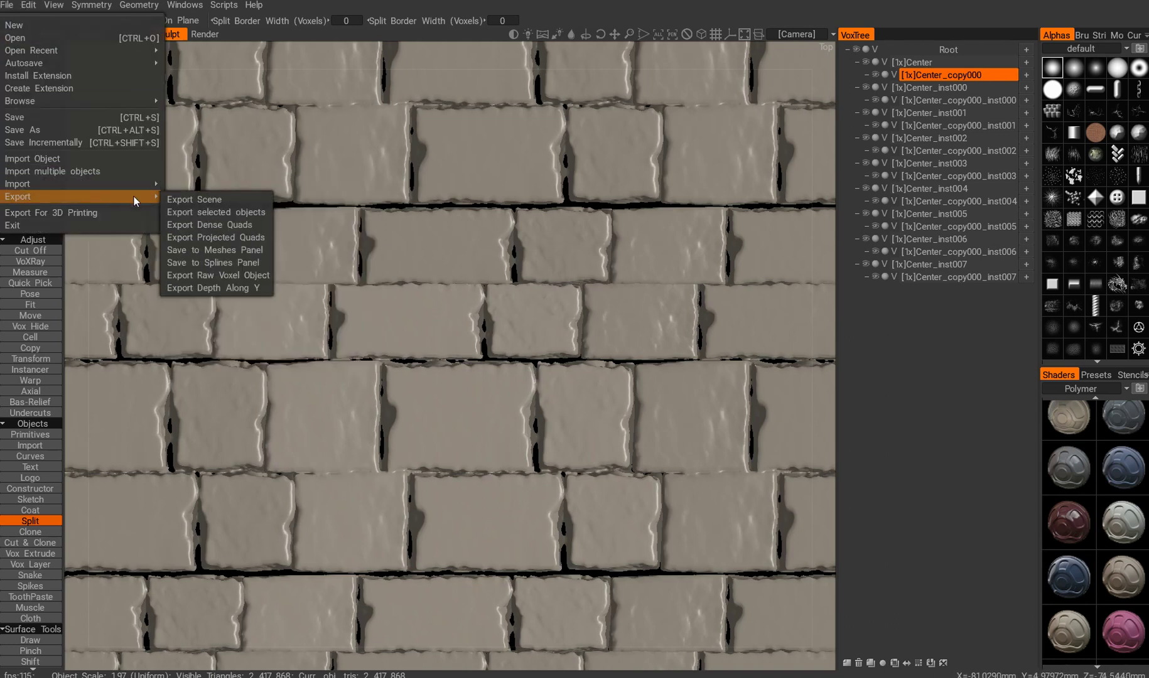
pyautogui.click(201, 288)
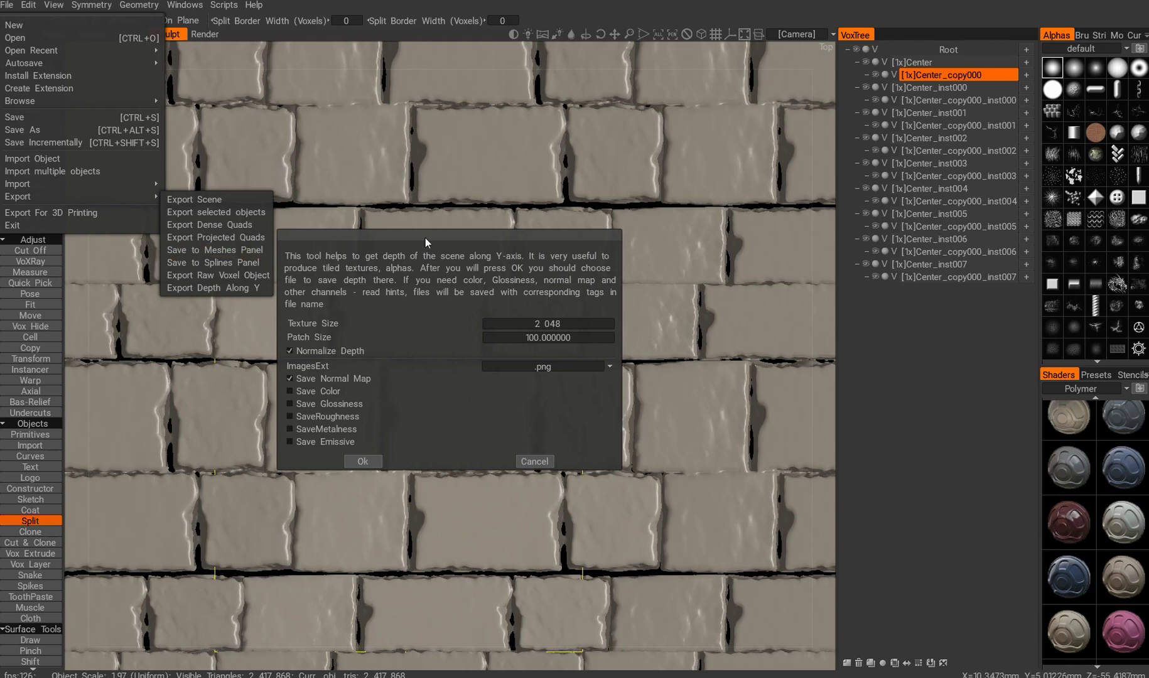
pyautogui.moveTo(426, 236); pyautogui.dragTo(478, 245)
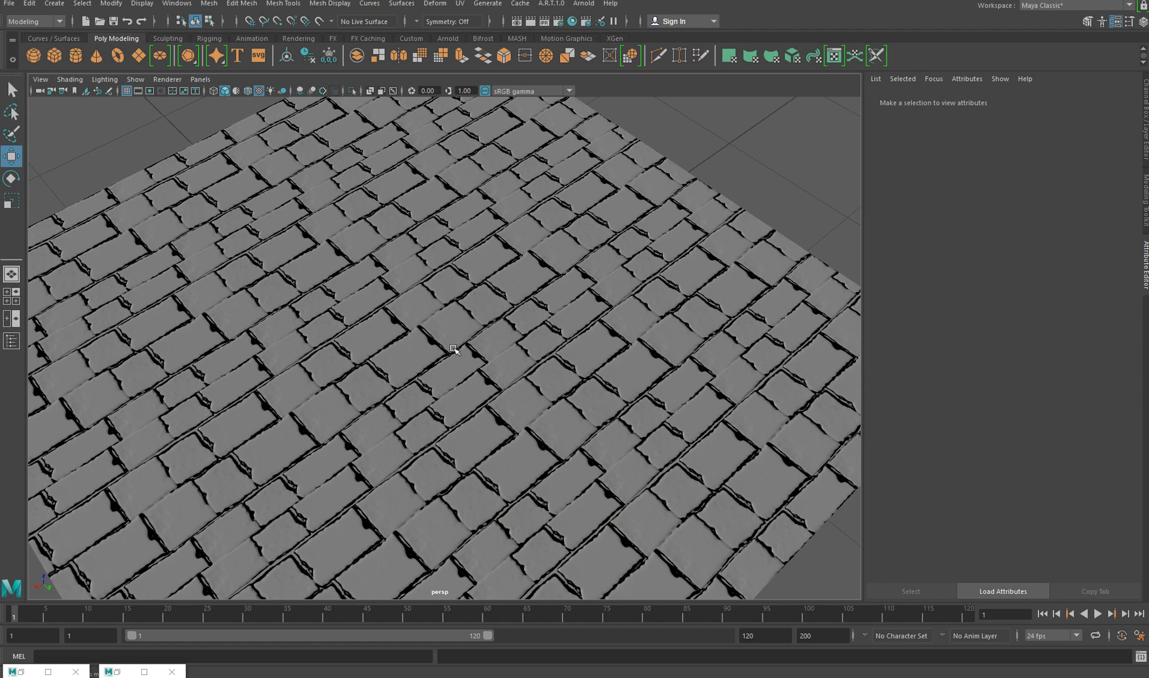
# Step: Switch to Maya and examine the tiled stone wall texture on the plane from several angles
pyautogui.keyDown('alt'); pyautogui.moveTo(453, 349); pyautogui.dragTo(484, 370, button='middle'); pyautogui.keyUp('alt')
pyautogui.keyDown('alt'); pyautogui.moveTo(484, 370); pyautogui.dragTo(442, 359); pyautogui.keyUp('alt')
pyautogui.keyDown('alt'); pyautogui.moveTo(442, 359); pyautogui.dragTo(484, 377, button='right'); pyautogui.keyUp('alt')
pyautogui.keyDown('alt'); pyautogui.moveTo(572, 349); pyautogui.dragTo(387, 357); pyautogui.keyUp('alt')
pyautogui.keyDown('alt'); pyautogui.moveTo(467, 410); pyautogui.dragTo(496, 439); pyautogui.keyUp('alt')
pyautogui.keyDown('alt'); pyautogui.moveTo(552, 474); pyautogui.dragTo(394, 283); pyautogui.keyUp('alt')
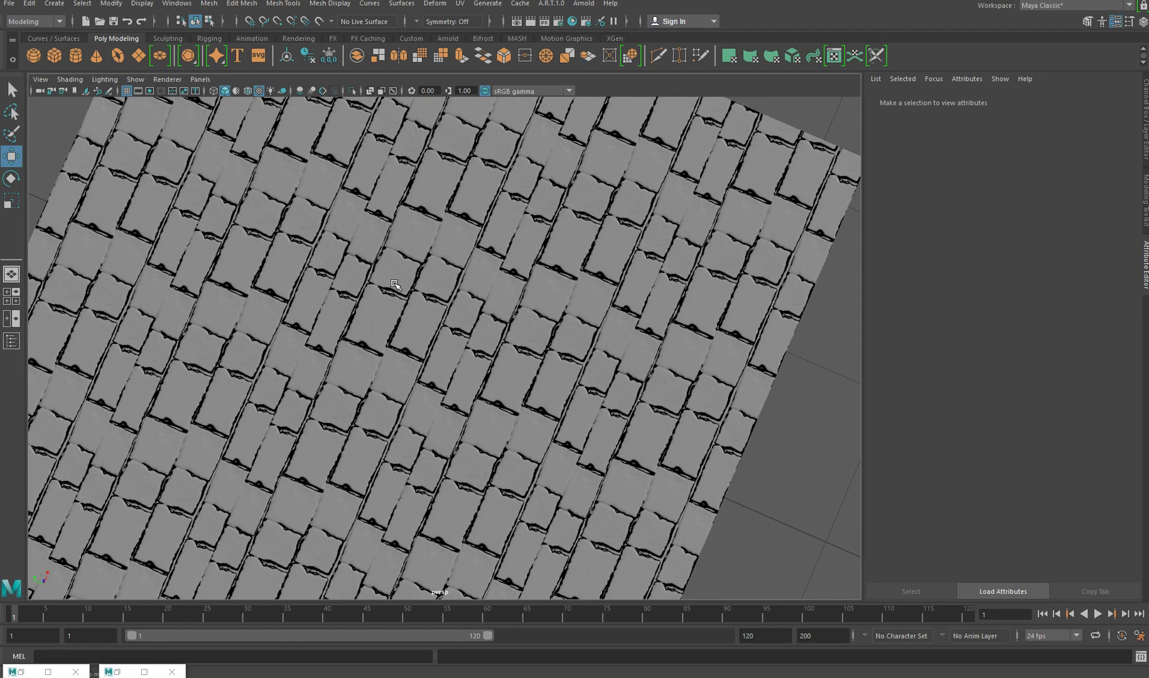